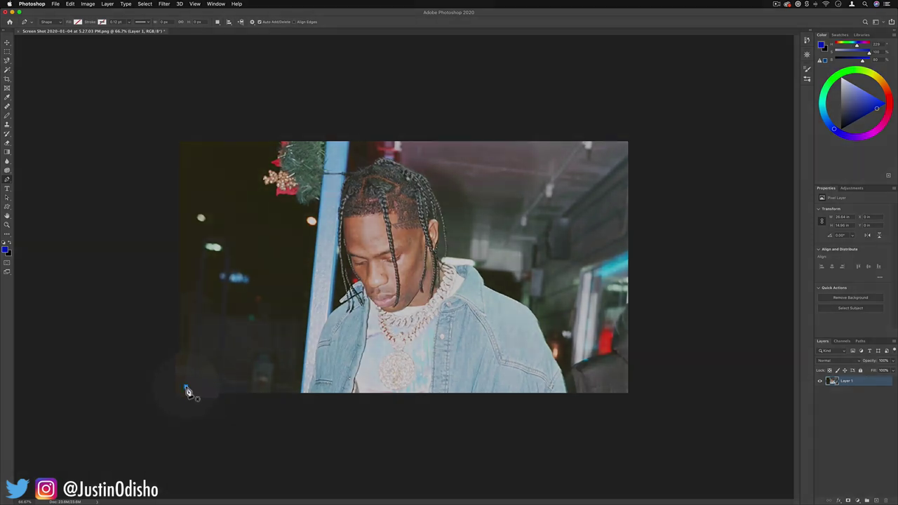
# Start a Pen shape at the photo's lower-left corner, running straight along the bottom edge and up the shoulder nearest the blue post
pyautogui.click(188, 391)
pyautogui.press('shift')
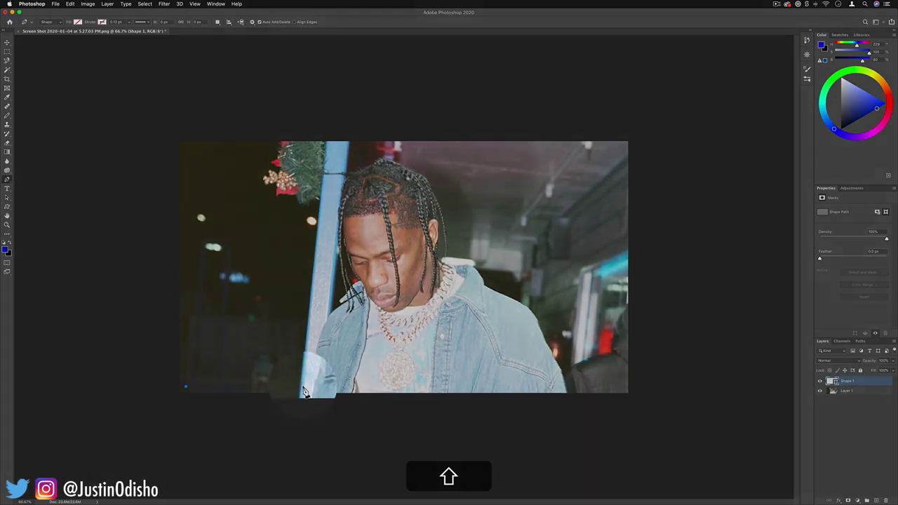
pyautogui.click(303, 386)
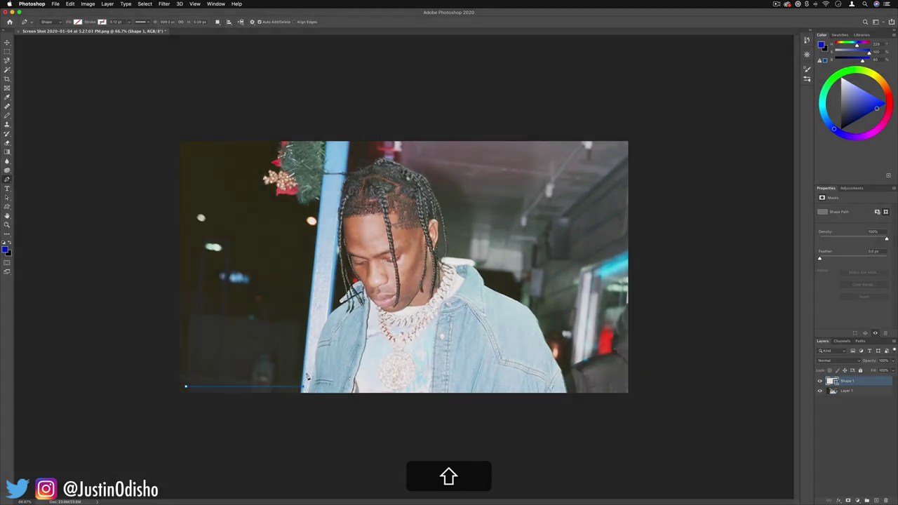
pyautogui.click(309, 368)
pyautogui.click(313, 350)
pyautogui.click(317, 329)
pyautogui.click(334, 307)
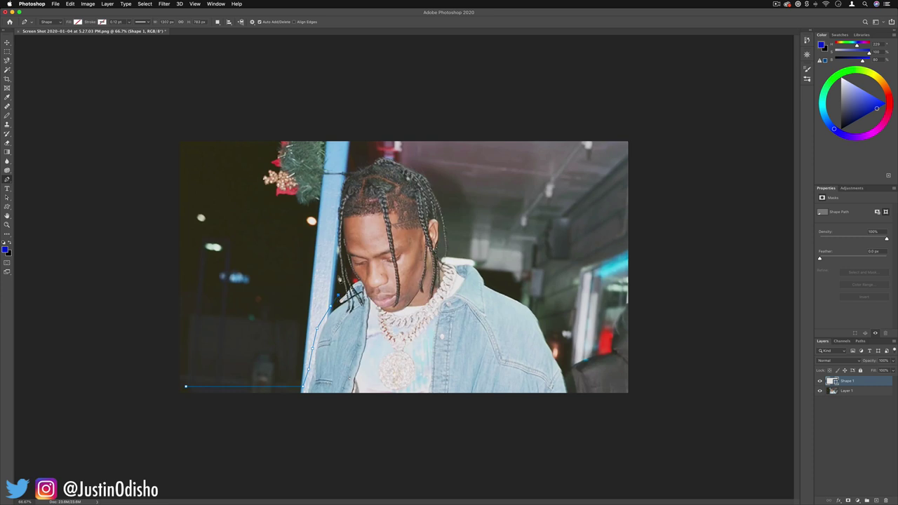
# Continue the pen outline up the side of the braids nearest the blue post and over the top of the head
pyautogui.click(339, 277)
pyautogui.click(334, 252)
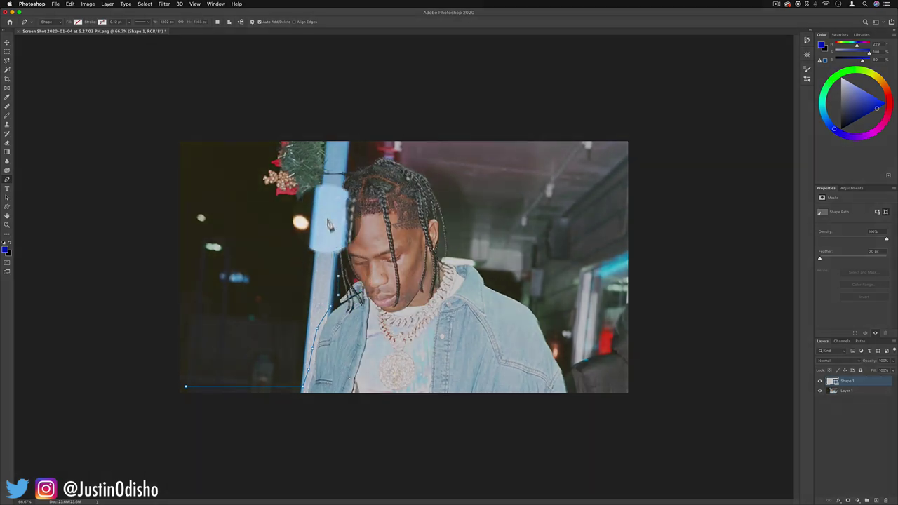
pyautogui.click(334, 219)
pyautogui.click(337, 192)
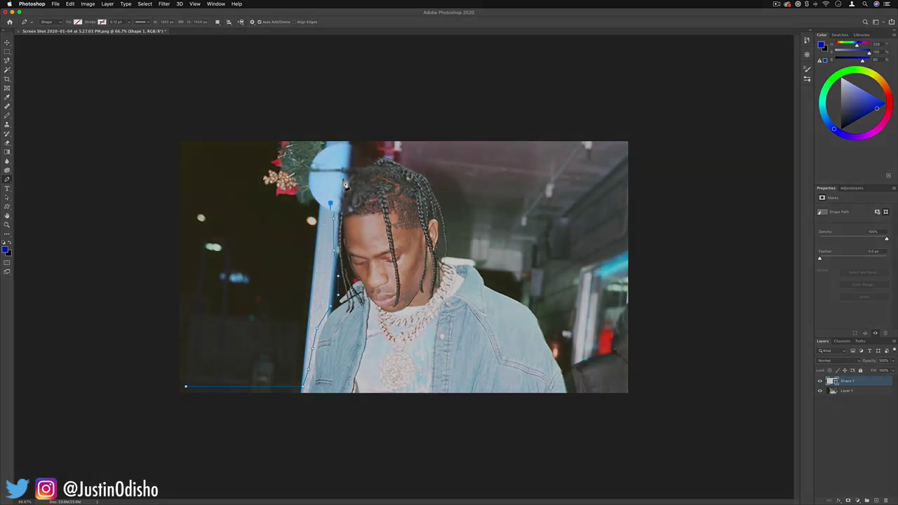
pyautogui.click(348, 169)
pyautogui.click(365, 158)
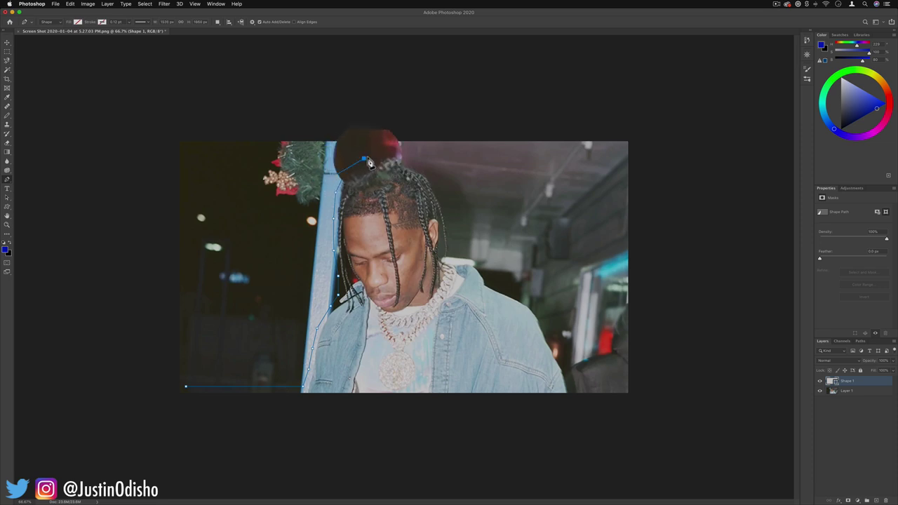
pyautogui.click(398, 155)
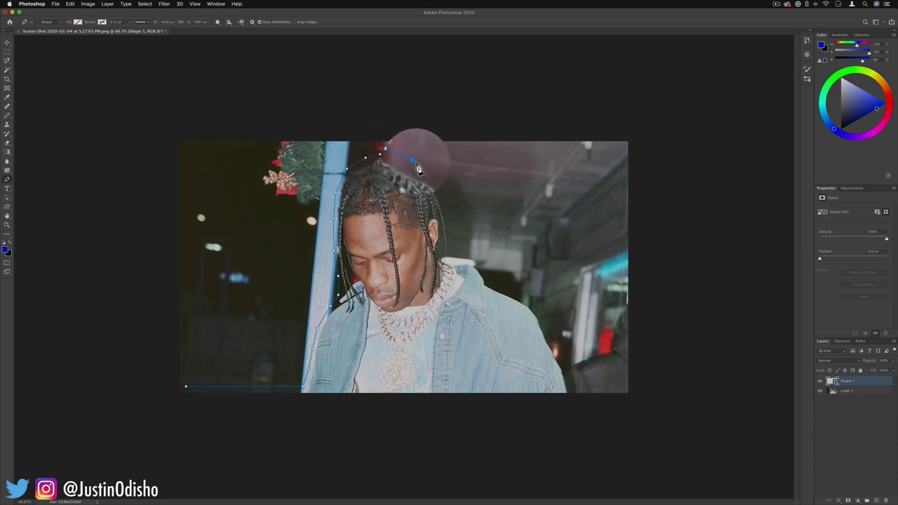
# Continue the pen outline down the far side of the braids to the jacket collar
pyautogui.click(414, 161)
pyautogui.click(429, 169)
pyautogui.click(441, 190)
pyautogui.click(448, 219)
pyautogui.click(453, 257)
# Continue the pen outline along the jacket's far shoulder and down the sleeve to the photo's bottom edge
pyautogui.click(489, 276)
pyautogui.click(502, 287)
pyautogui.click(518, 297)
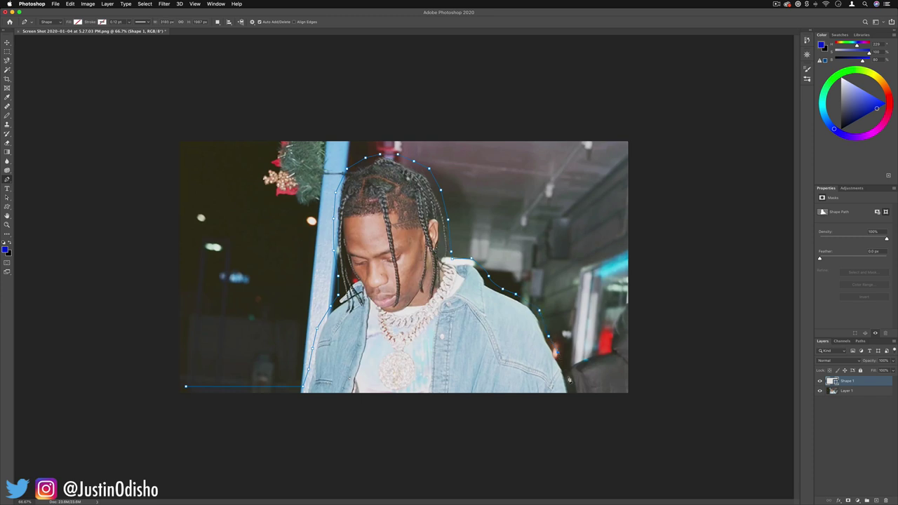
pyautogui.click(568, 377)
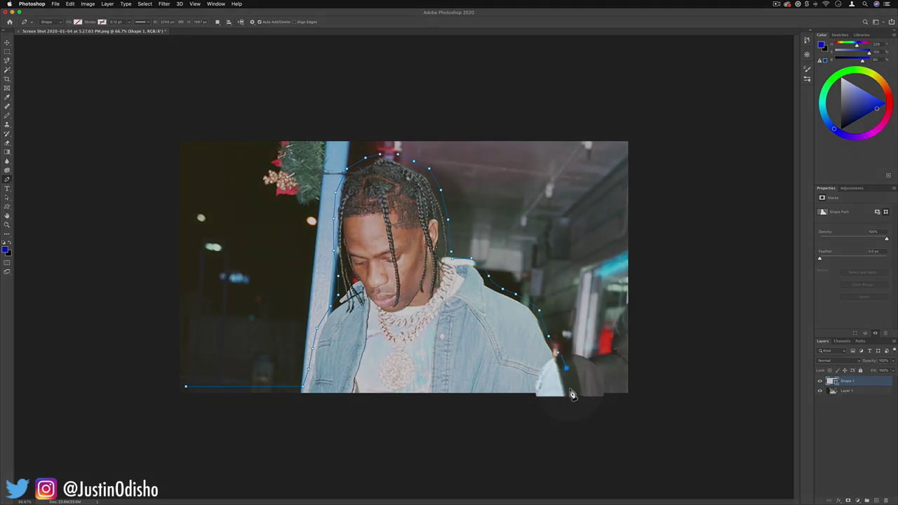
pyautogui.click(570, 392)
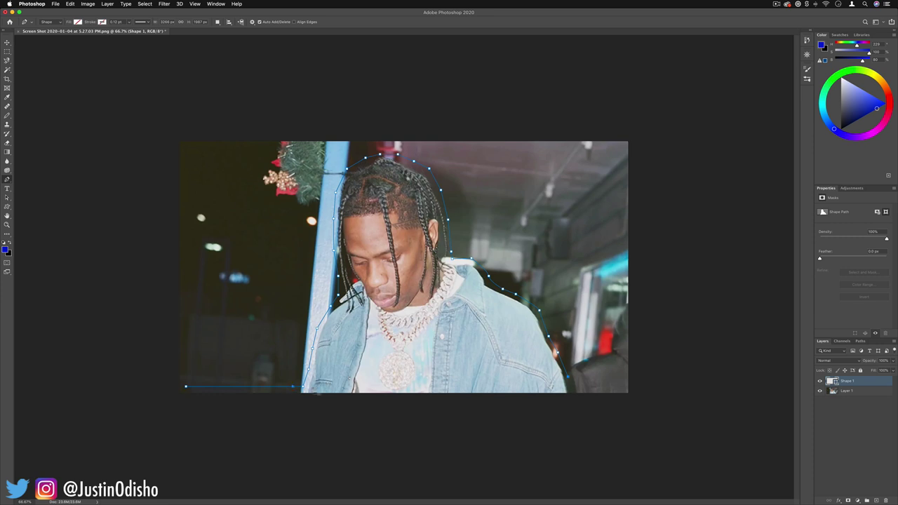
pyautogui.click(272, 387)
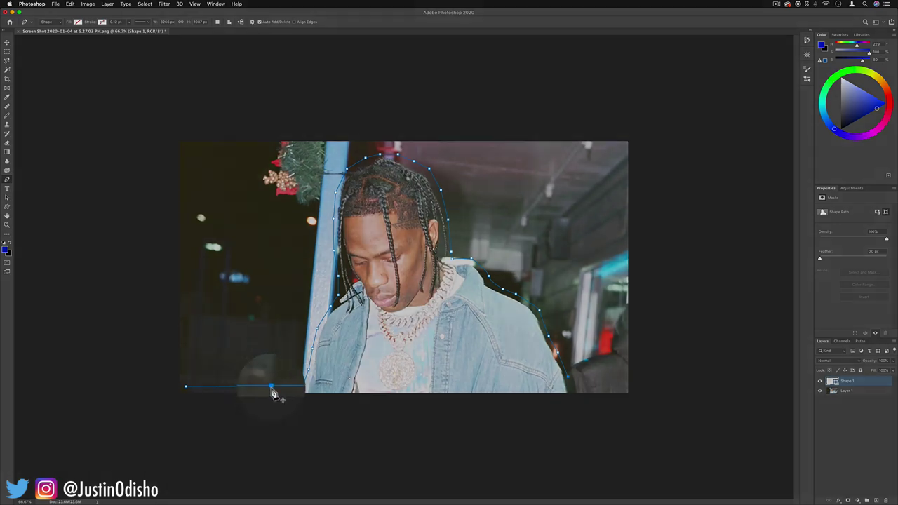
# Show the rulers and place guides through the path's starting anchor and just inside the photo's right edge
pyautogui.click(194, 4)
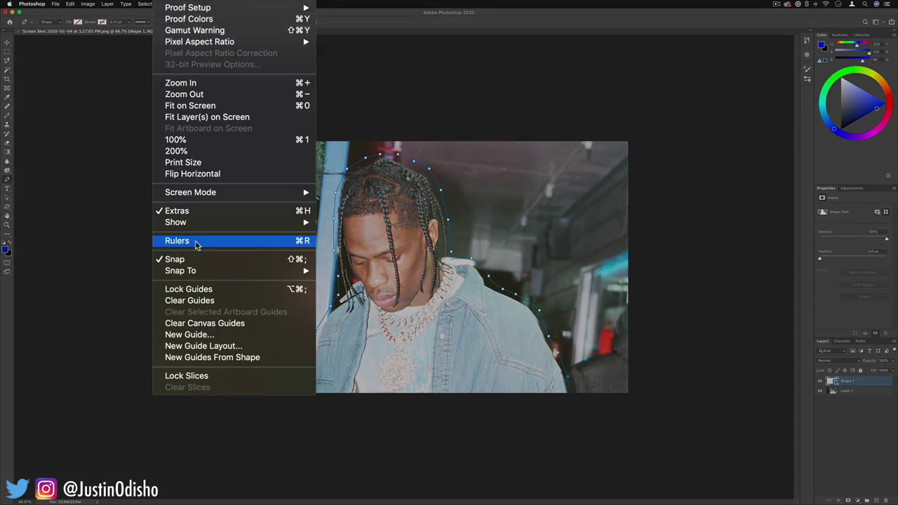
pyautogui.click(211, 150)
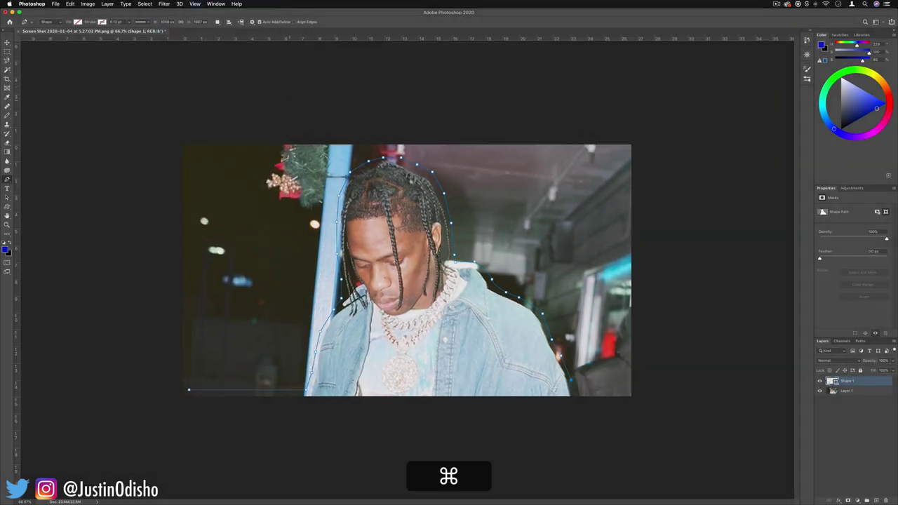
pyautogui.moveTo(203, 37); pyautogui.dragTo(224, 390)
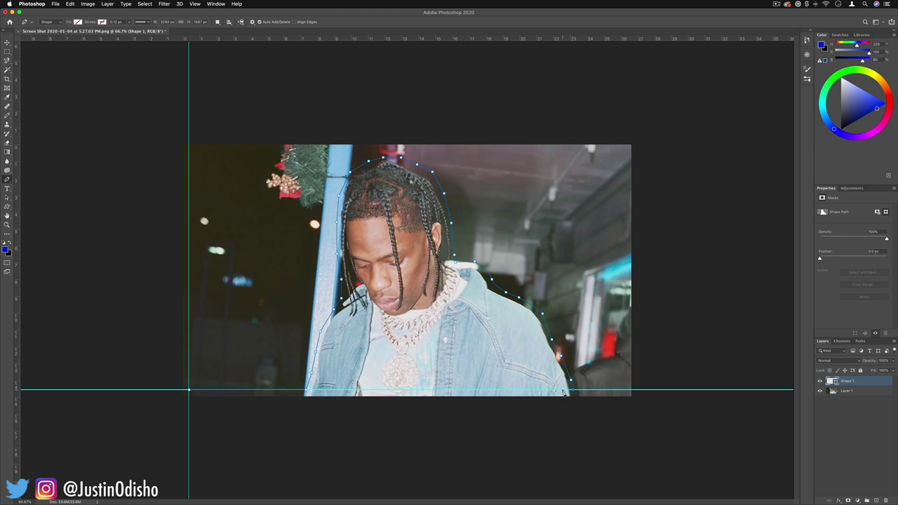
pyautogui.moveTo(8, 208); pyautogui.dragTo(625, 259)
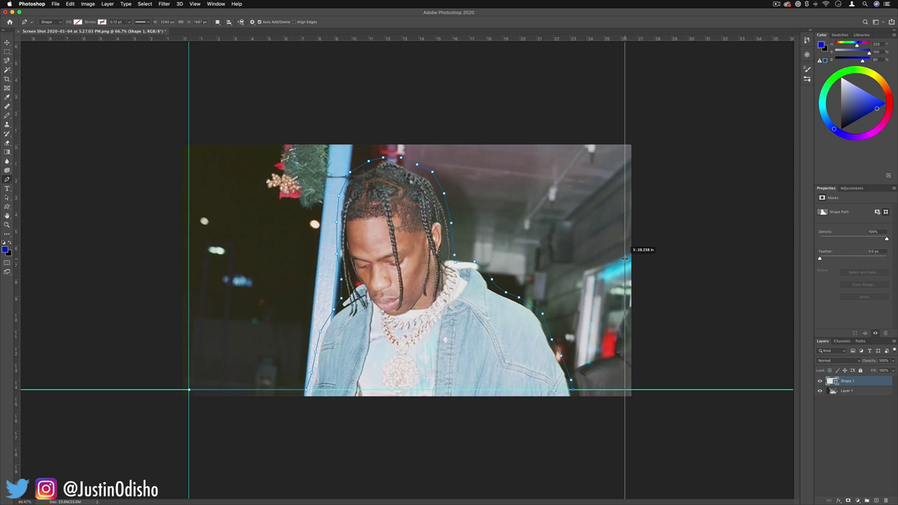
pyautogui.moveTo(625, 258); pyautogui.dragTo(626, 258)
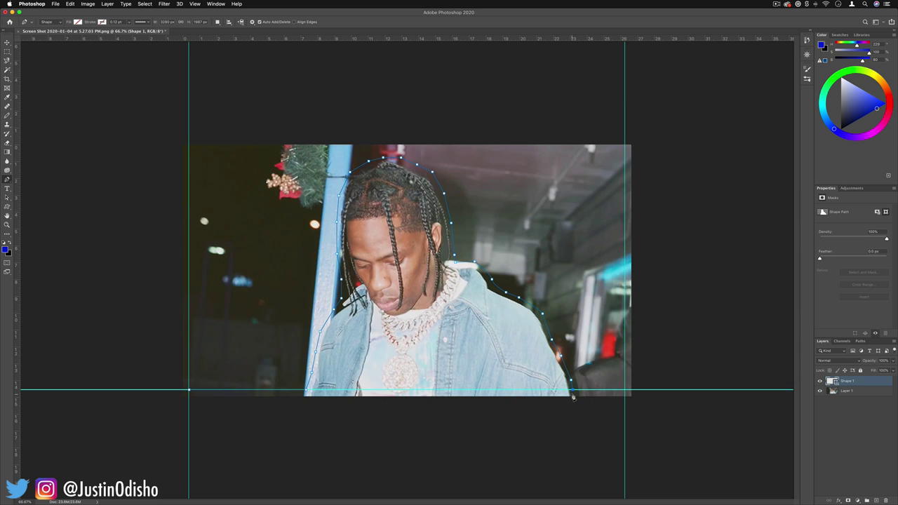
# Close the path with straight segments through the lower-right, upper-right and upper-left corners of the photo, back to the starting anchor
pyautogui.press('shift')
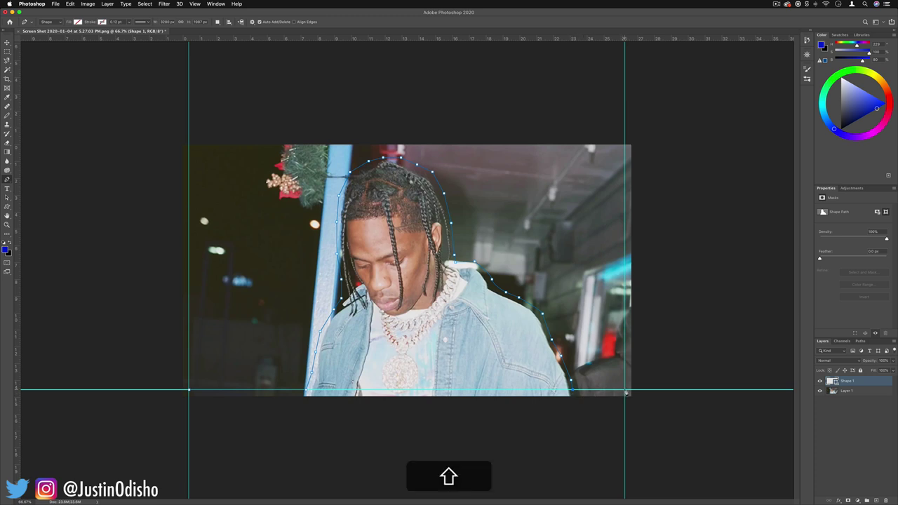
pyautogui.keyDown('shift'); pyautogui.click(626, 391); pyautogui.keyUp('shift')
pyautogui.keyDown('shift'); pyautogui.click(626, 152); pyautogui.keyUp('shift')
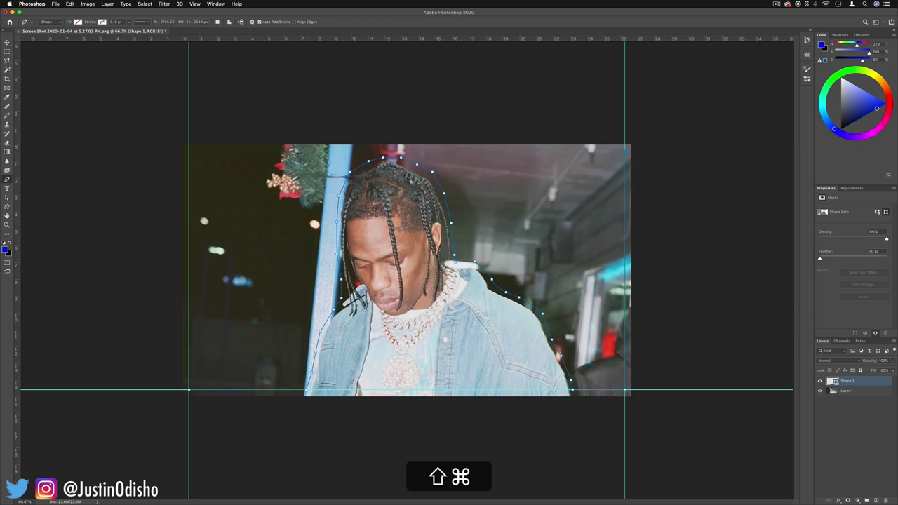
pyautogui.keyDown('shift'); pyautogui.click(189, 152); pyautogui.keyUp('shift')
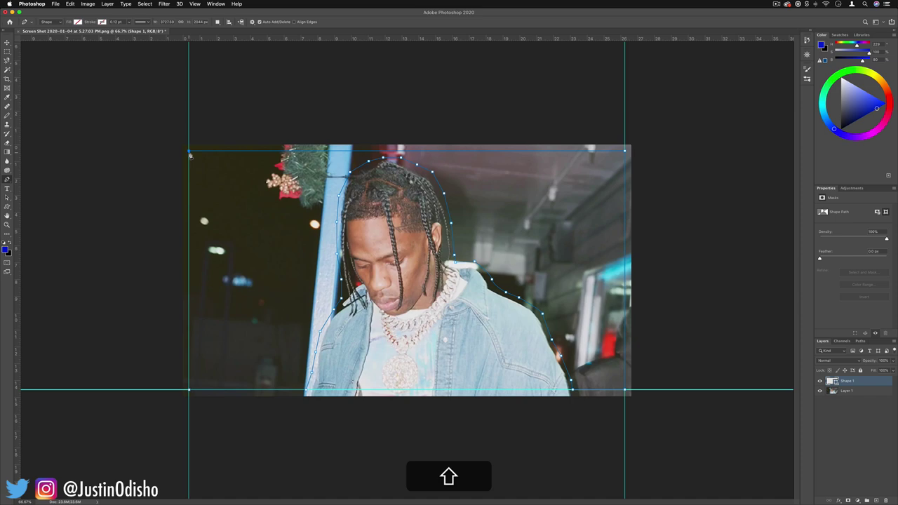
pyautogui.keyDown('shift'); pyautogui.click(189, 391); pyautogui.keyUp('shift')
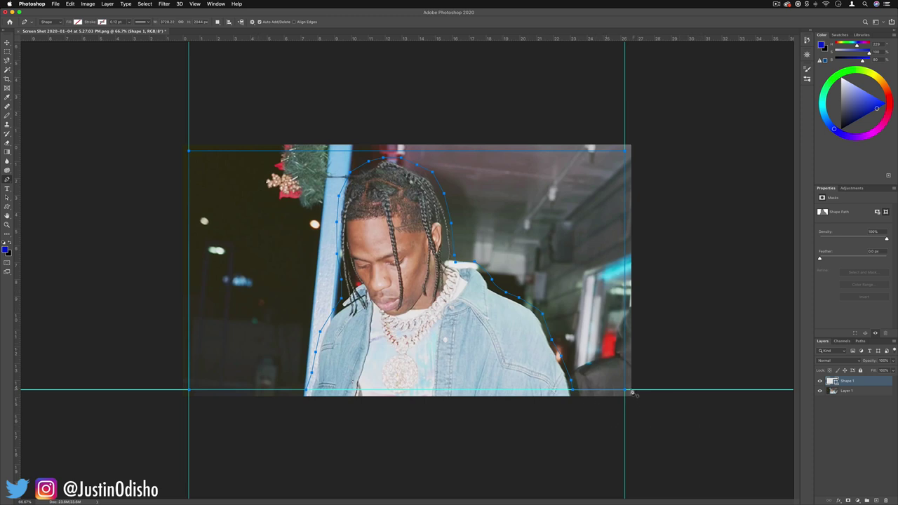
# Hide the guides on the canvas
pyautogui.click(193, 3)
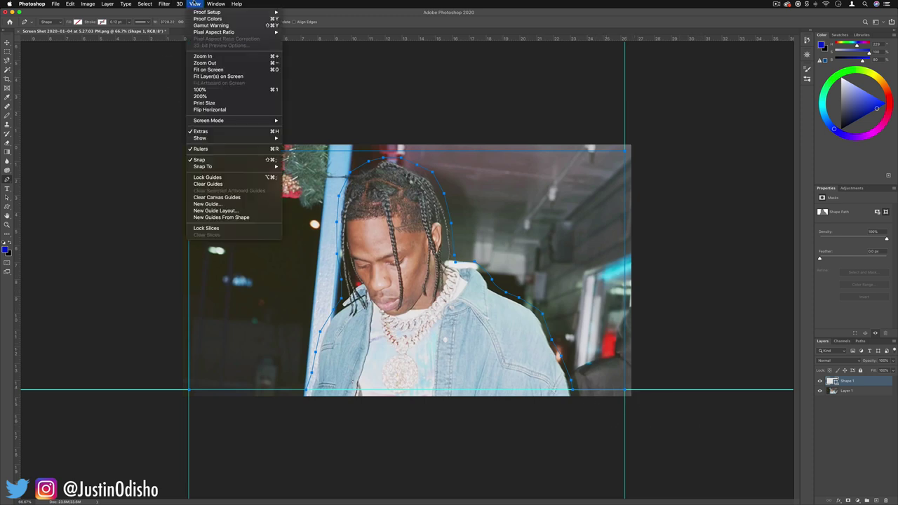
pyautogui.moveTo(223, 140)
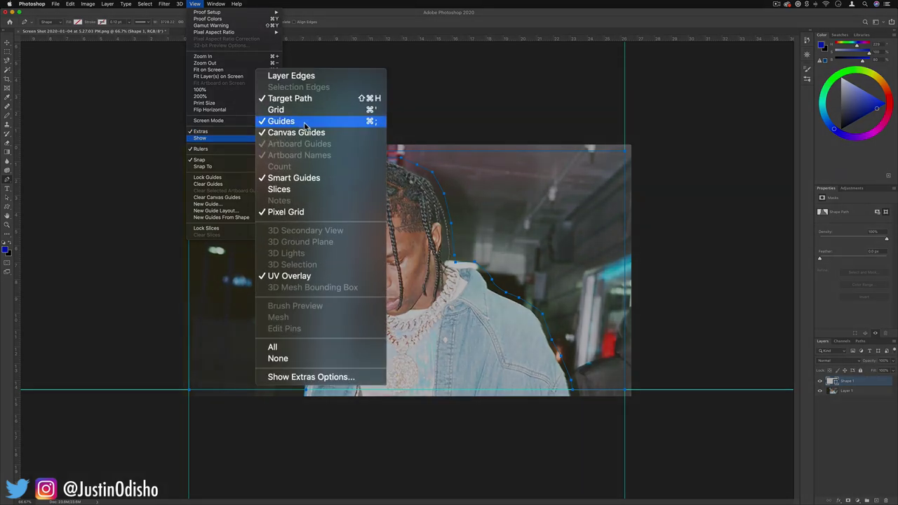
pyautogui.click(305, 123)
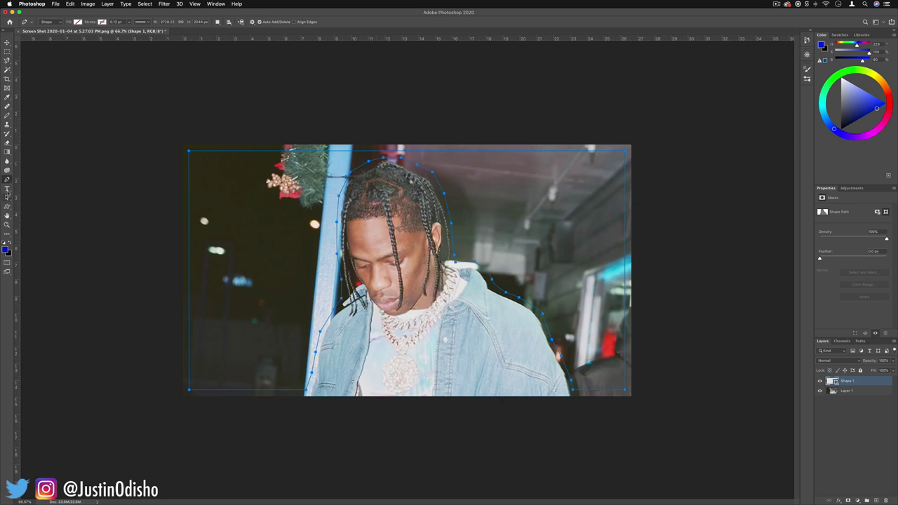
# Create an area text block inside the closed path with the Type tool, starting at its upper-left corner
pyautogui.click(7, 188)
pyautogui.click(81, 167)
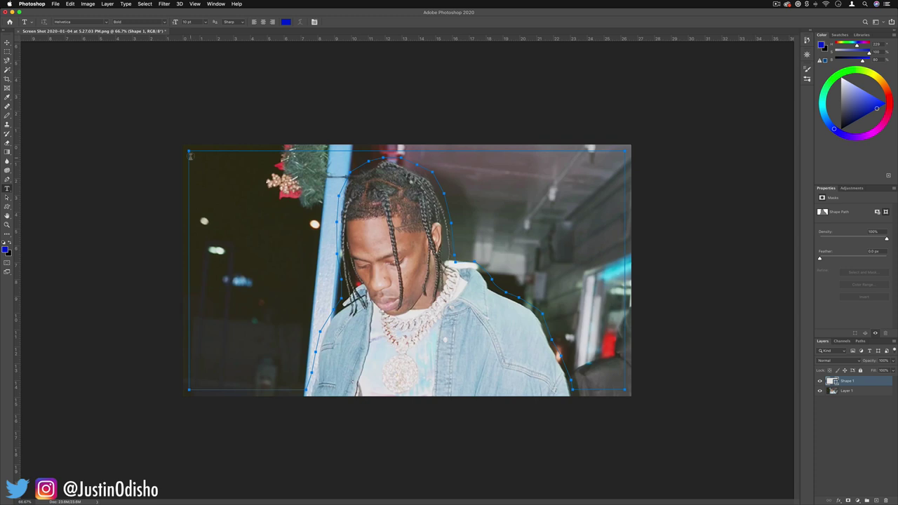
pyautogui.click(188, 150)
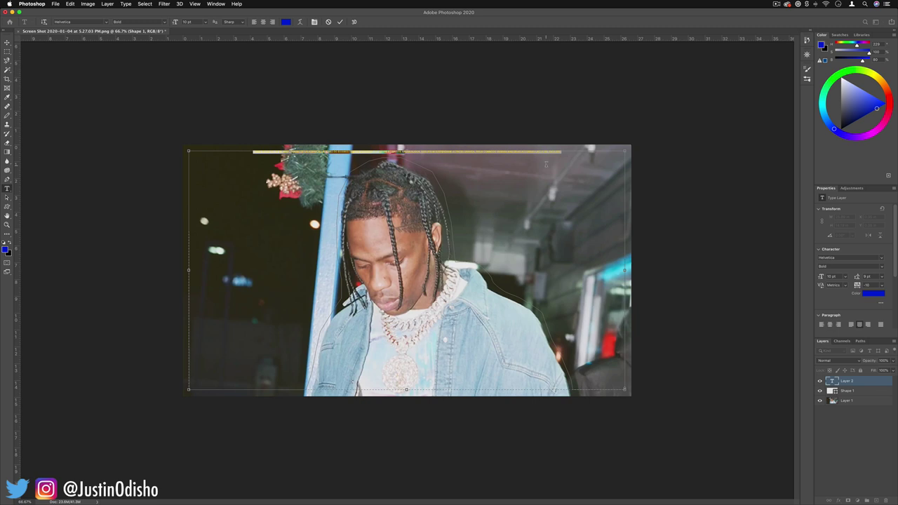
pyautogui.press('shift')
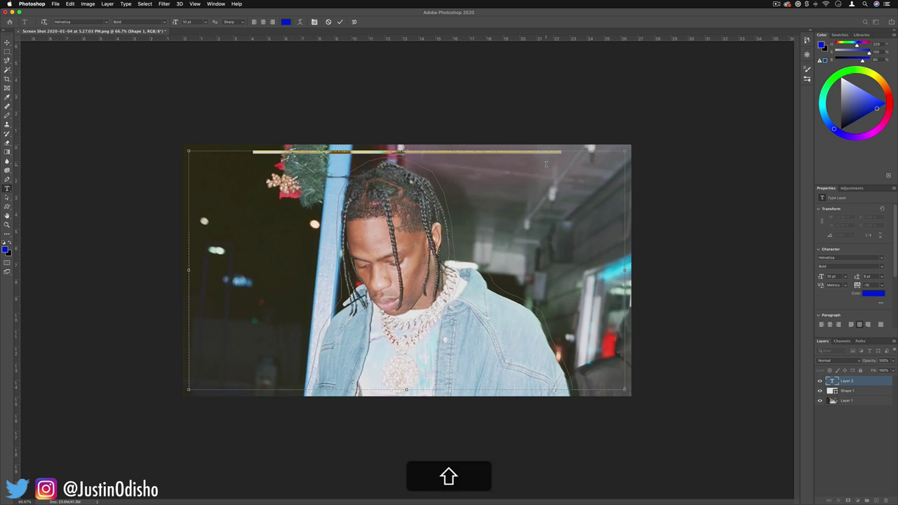
# Replace the placeholder text in the block with the copied Travis Scott biography
pyautogui.press('BackSpace')
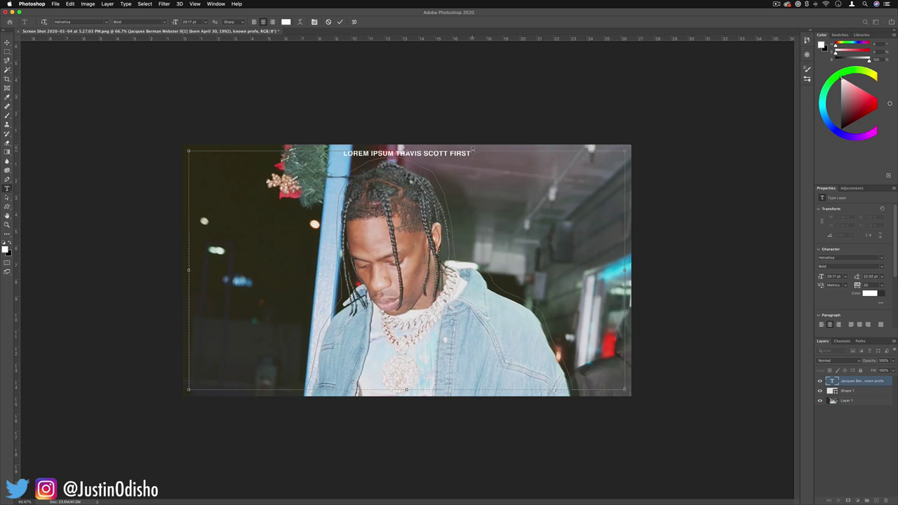
pyautogui.moveTo(473, 153); pyautogui.dragTo(334, 153)
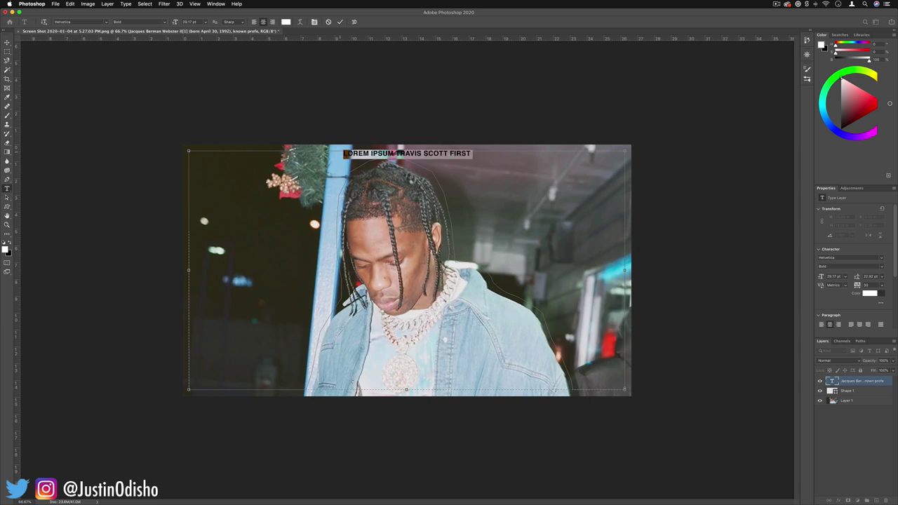
pyautogui.press('super+v')
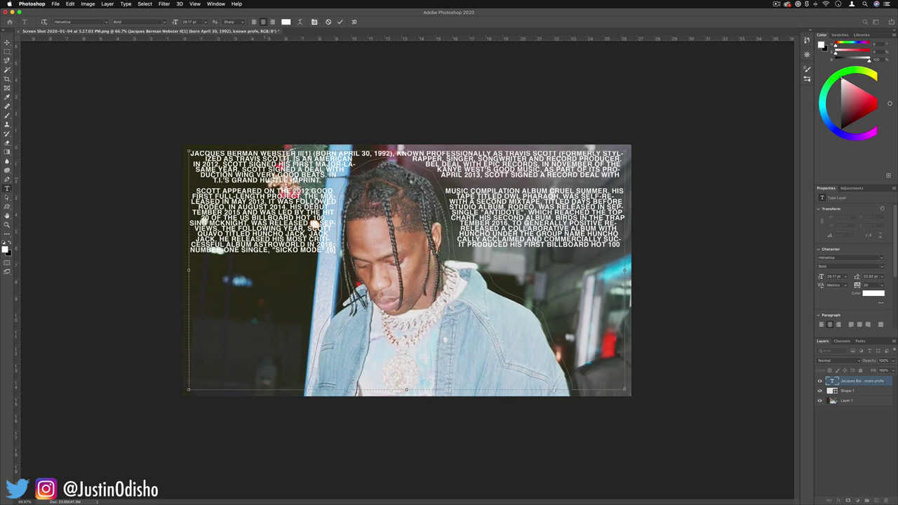
# Select all of the biography text and increase its font size to 69 pt
pyautogui.press('super+a')
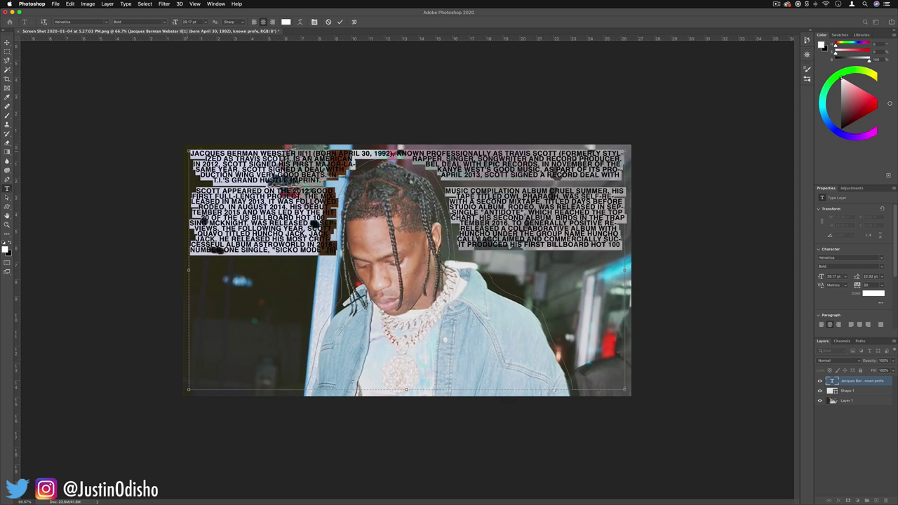
pyautogui.rightClick(530, 187)
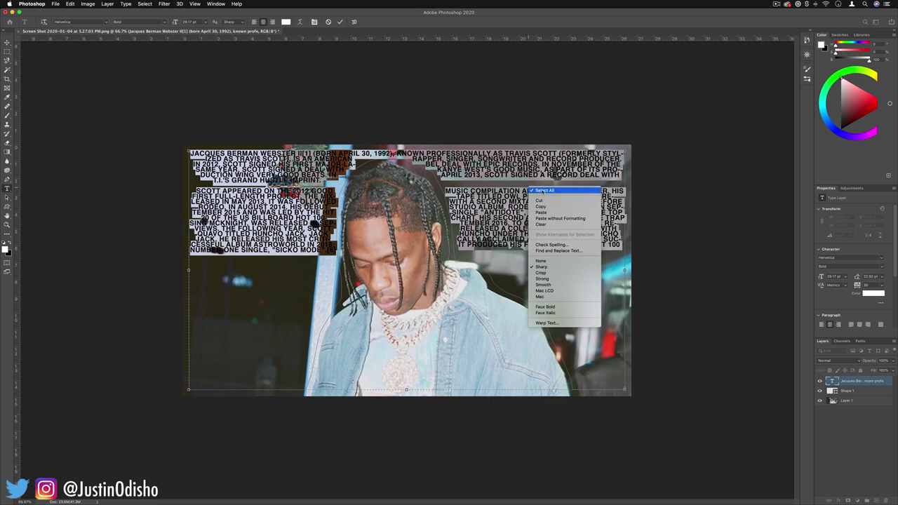
pyautogui.click(543, 191)
pyautogui.click(193, 22)
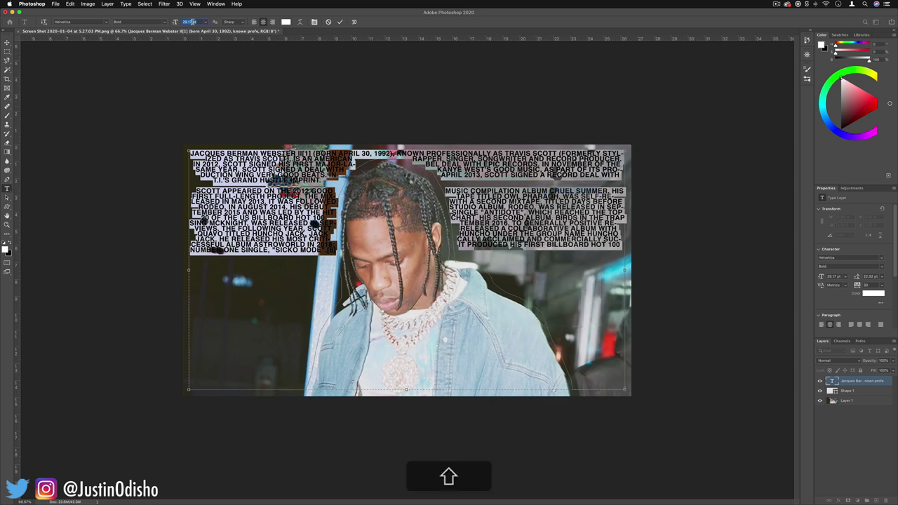
pyautogui.hotkey('shift', 'Up')
pyautogui.hotkey('shift', 'Up')
pyautogui.hotkey('shift', 'Up')
pyautogui.hotkey('shift', 'Up')
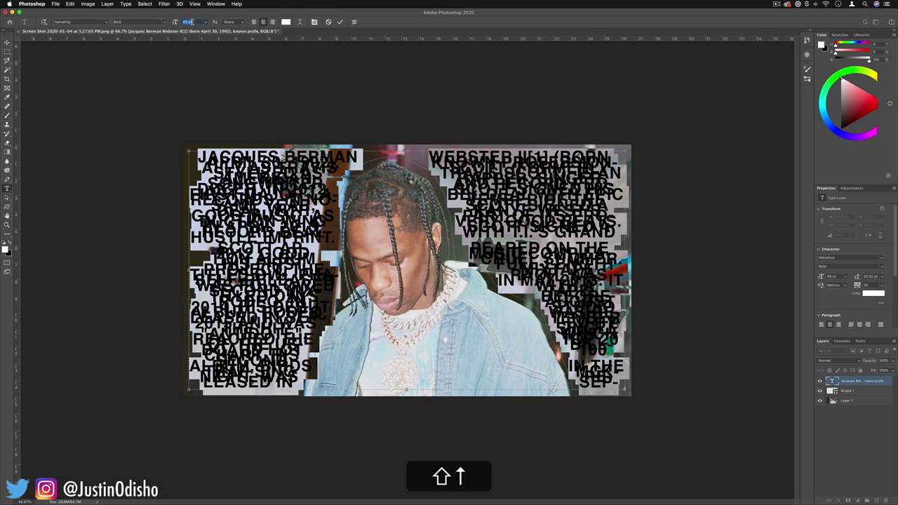
# Select all of the biography text again and display the Character settings
pyautogui.rightClick(561, 178)
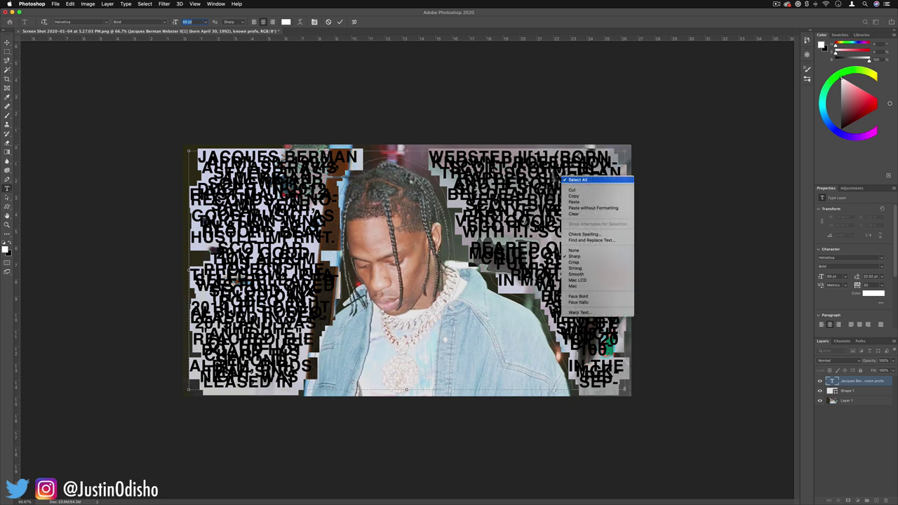
pyautogui.click(577, 180)
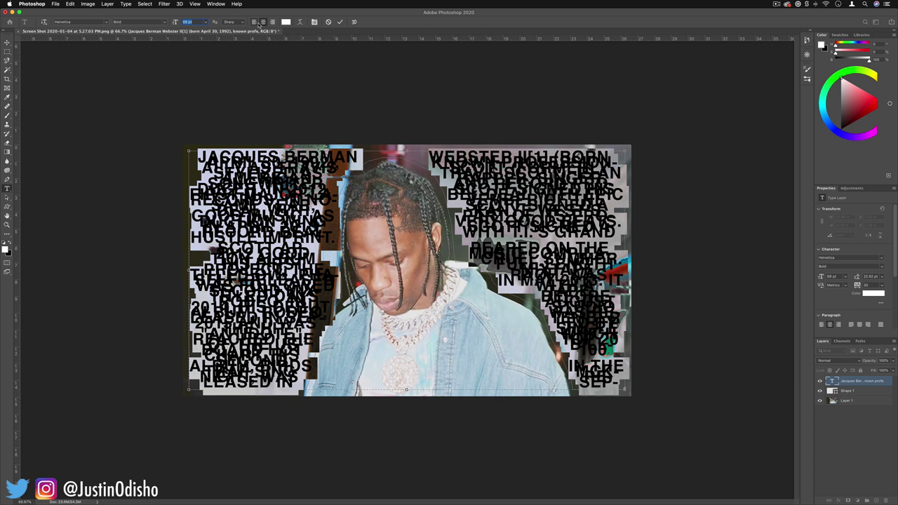
pyautogui.click(216, 5)
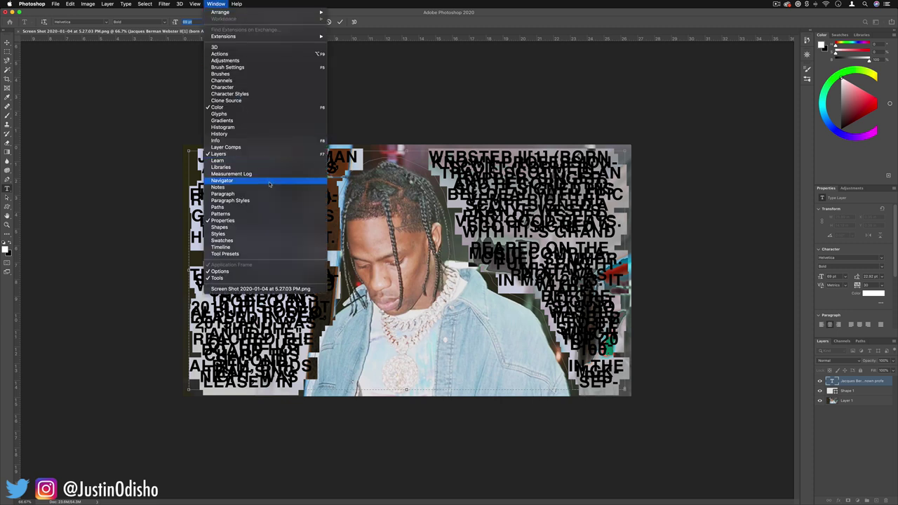
pyautogui.click(239, 87)
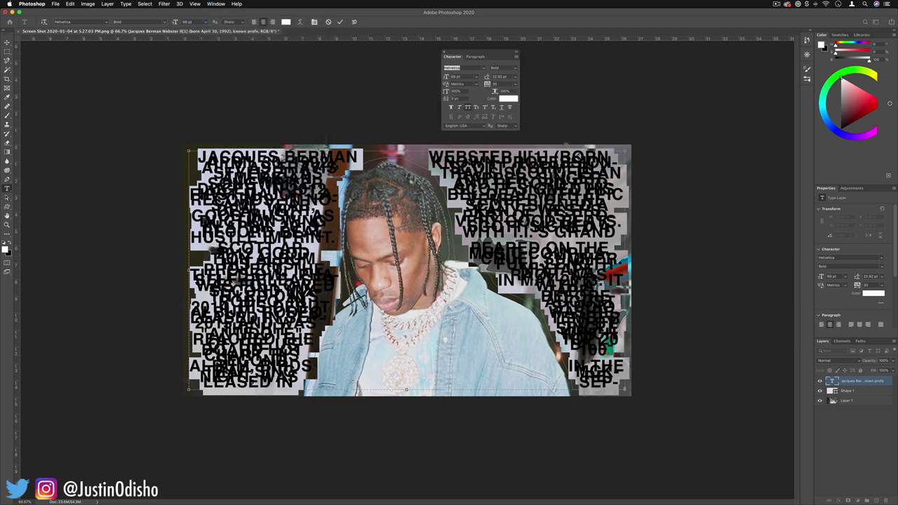
# Reduce the font size of the selected biography text to 52 pt
pyautogui.click(466, 56)
pyautogui.click(462, 57)
pyautogui.click(457, 68)
pyautogui.press('shift')
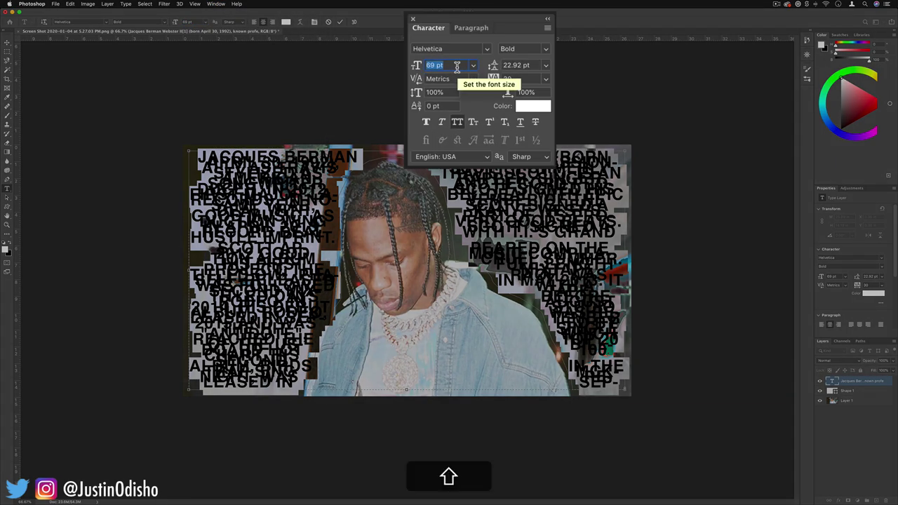
pyautogui.hotkey('shift', 'Down')
pyautogui.hotkey('shift', 'Down')
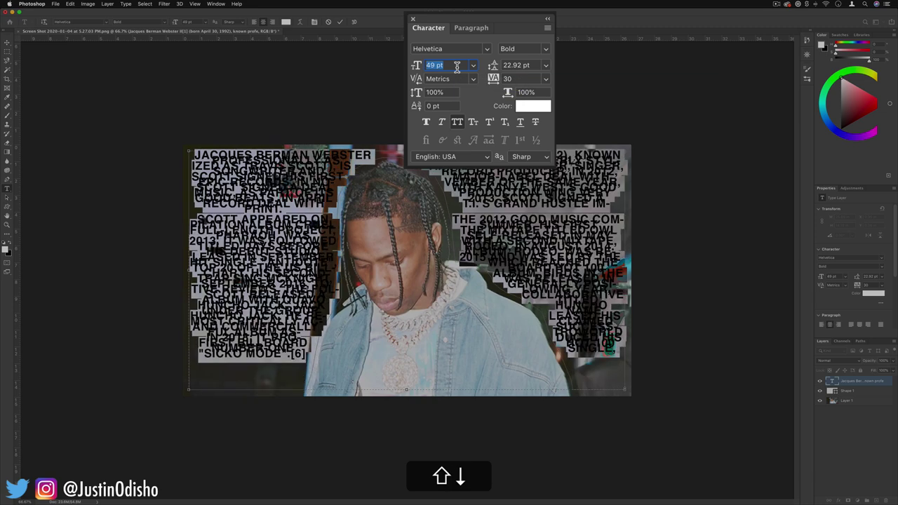
pyautogui.press('Up')
pyautogui.press('Up')
pyautogui.press('Up')
# Increase the biography's leading to 41 pt and bring its font size down to 44 pt so the lines stop overlapping
pyautogui.click(529, 67)
pyautogui.press('Down')
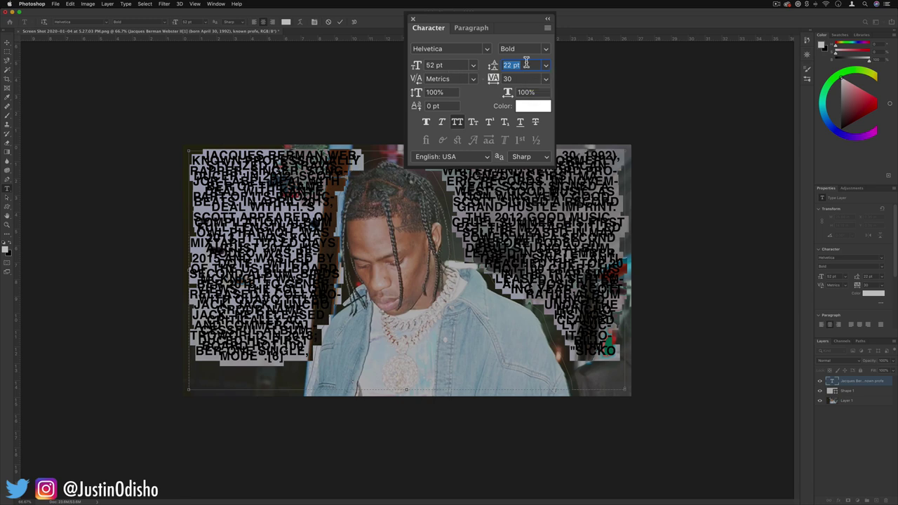
pyautogui.press('Up')
pyautogui.press('Up')
pyautogui.press('Up')
pyautogui.press('Up')
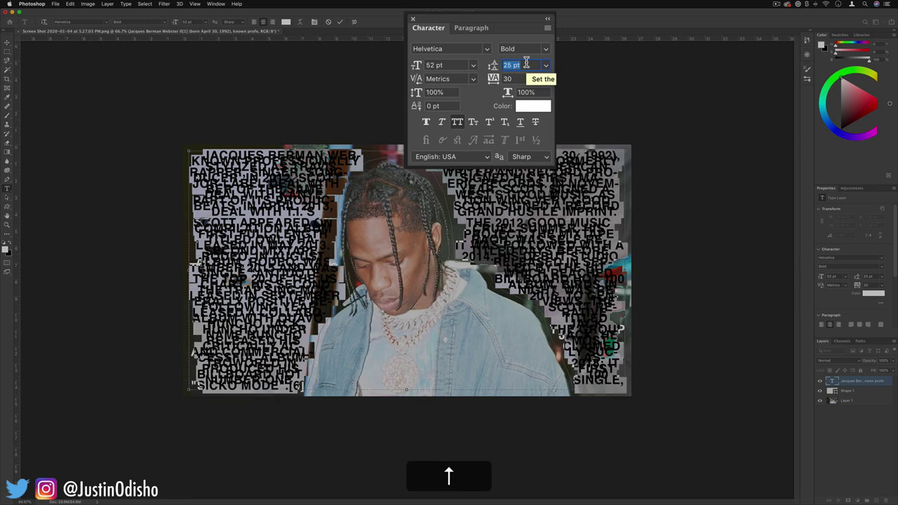
pyautogui.press('Up')
pyautogui.press('Up')
pyautogui.press('Up')
pyautogui.press('Up')
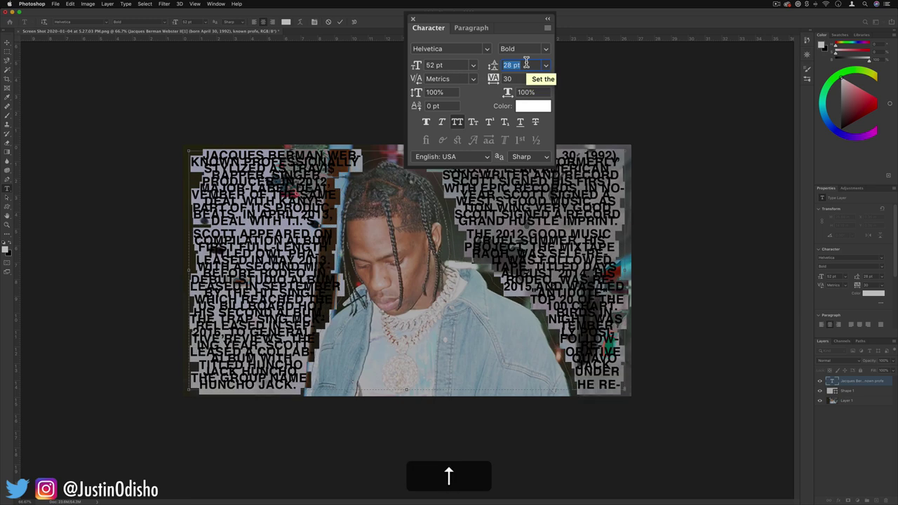
pyautogui.press('Up')
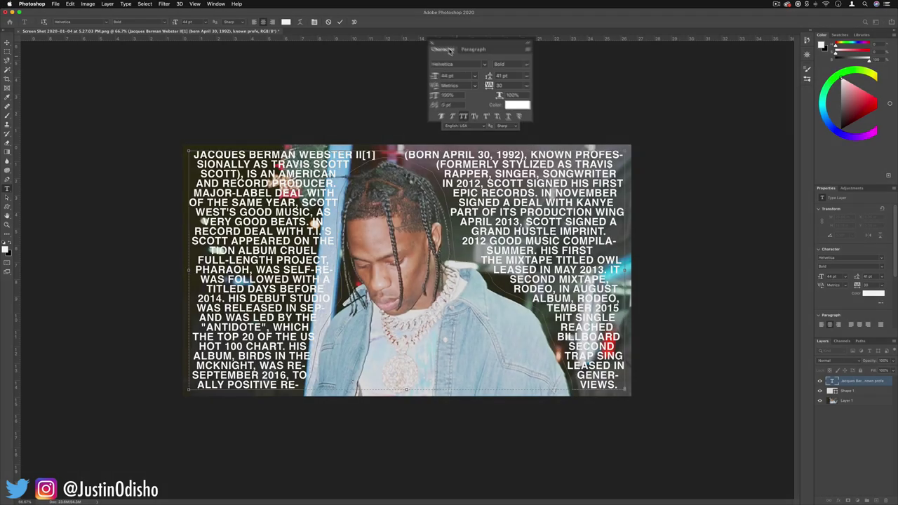
# Try left, centre and right alignment on the whole biography, and justify it with the last line aligned left
pyautogui.click(469, 37)
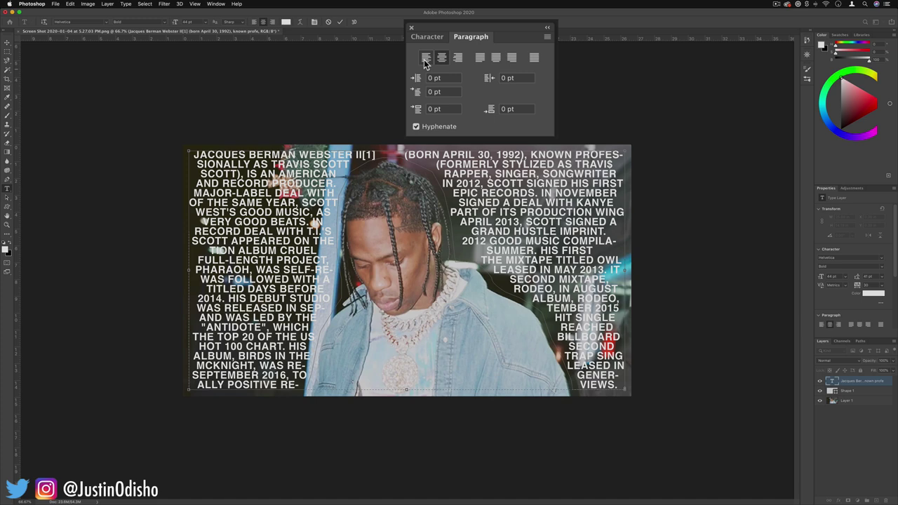
pyautogui.hotkey('ctrl', 'a')
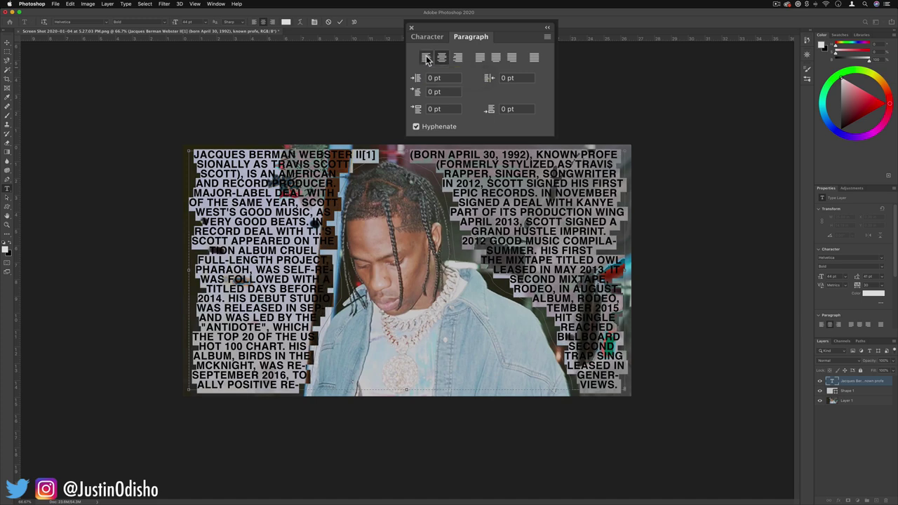
pyautogui.click(425, 58)
pyautogui.click(441, 59)
pyautogui.click(458, 58)
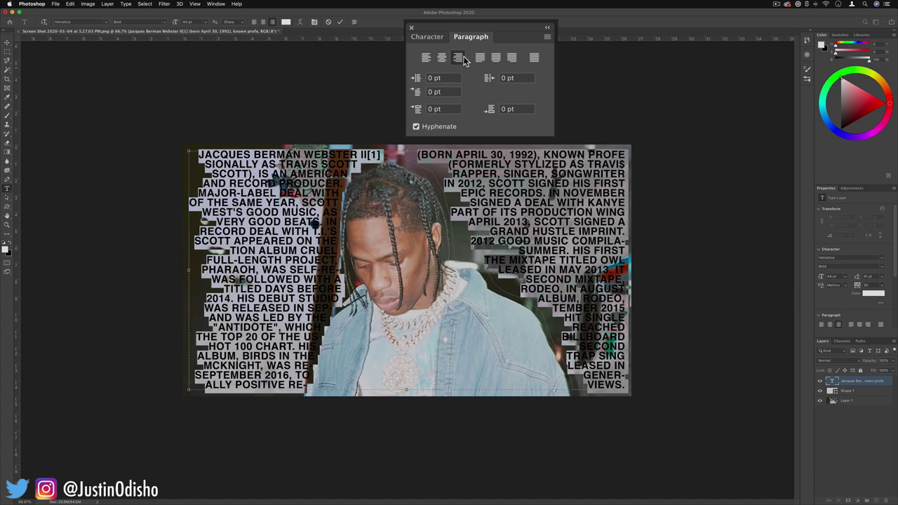
pyautogui.click(479, 59)
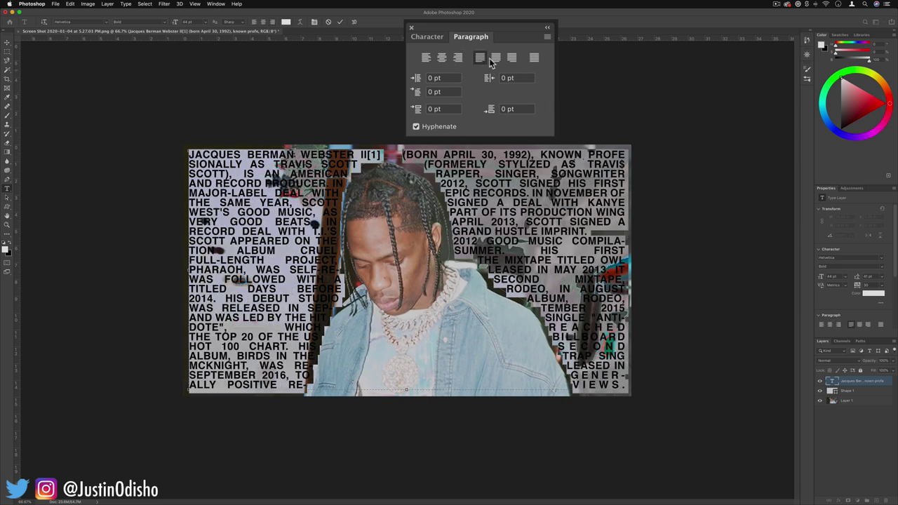
pyautogui.moveTo(275, 260); pyautogui.dragTo(268, 259)
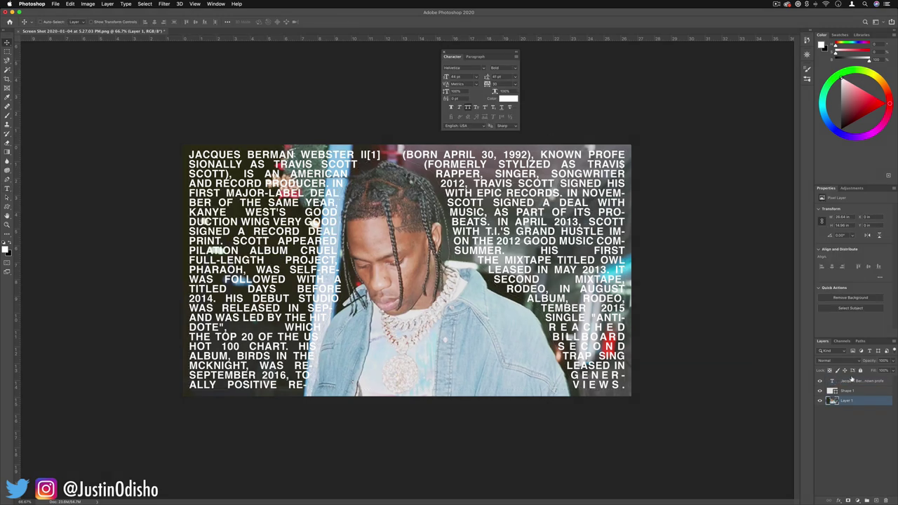
# Select the words "Travis Scott" beside the man's head in the text layer and set their font size to 64 pt
pyautogui.click(853, 379)
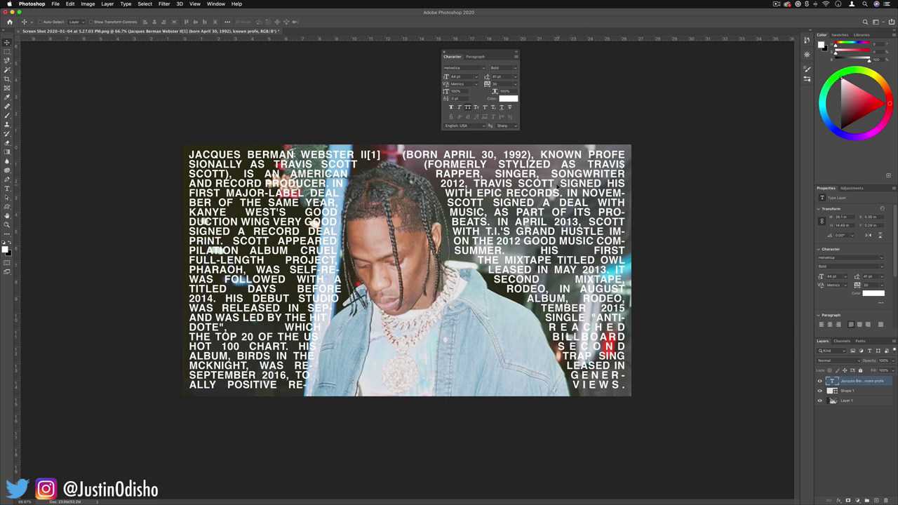
pyautogui.click(7, 188)
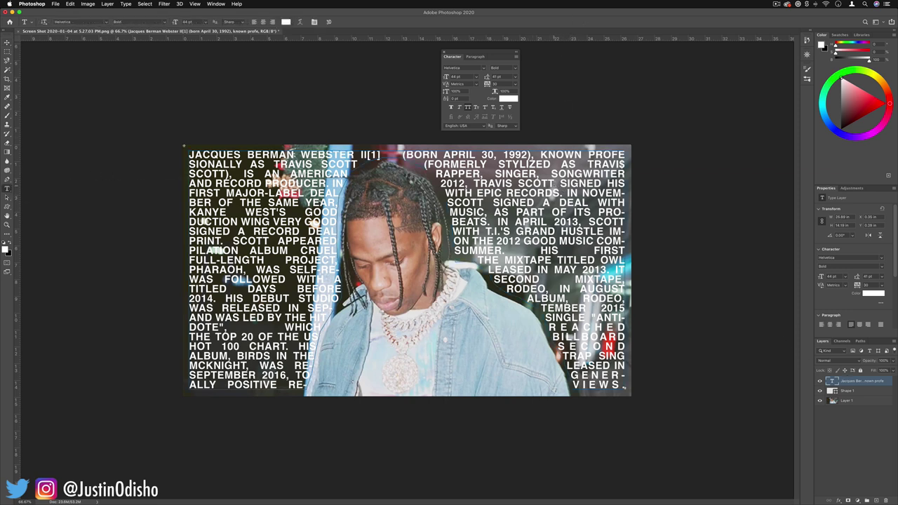
pyautogui.moveTo(474, 182); pyautogui.dragTo(555, 184)
pyautogui.click(496, 83)
pyautogui.click(461, 68)
pyautogui.hotkey('shift', 'Up')
pyautogui.hotkey('shift', 'Up')
pyautogui.hotkey('shift', 'Up')
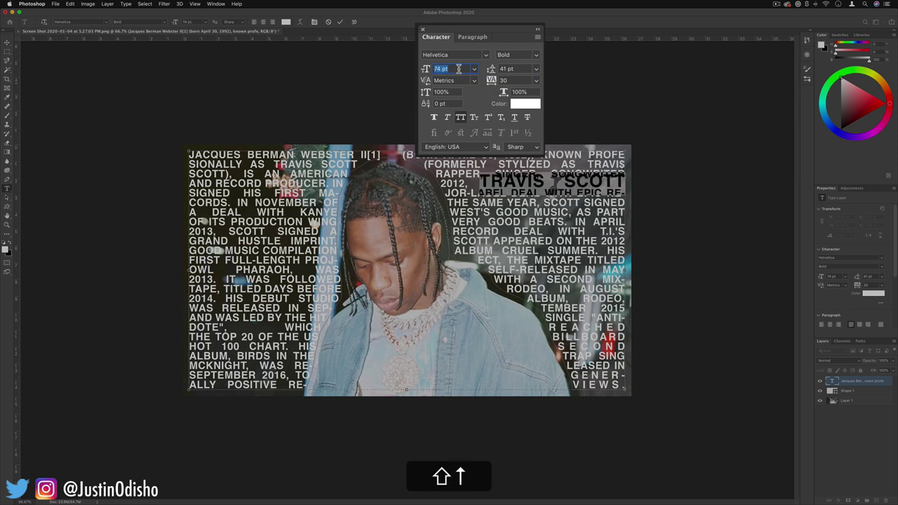
pyautogui.hotkey('shift', 'Down')
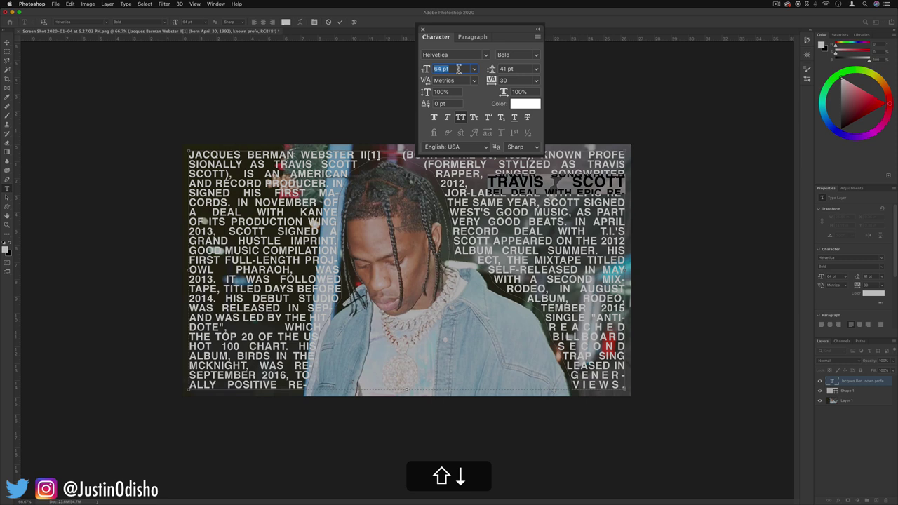
# Raise the leading of the enlarged "Travis Scott" words to 56 pt
pyautogui.click(525, 70)
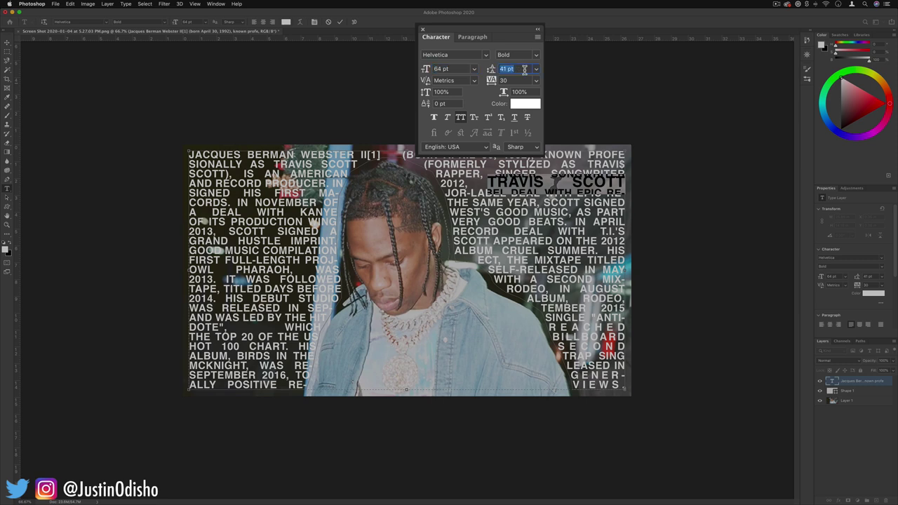
pyautogui.press('Up')
pyautogui.press('Up')
pyautogui.press('Up')
pyautogui.press('Up')
pyautogui.hotkey('shift', 'Up')
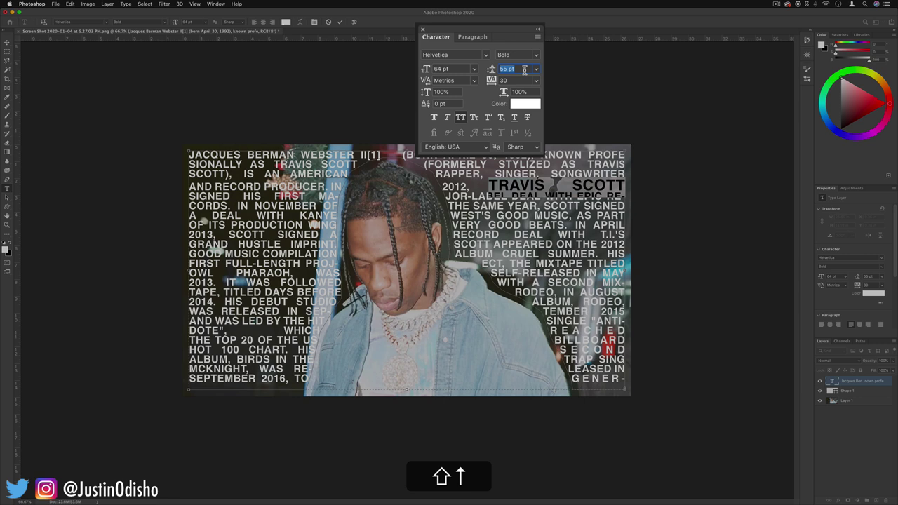
pyautogui.press('Up')
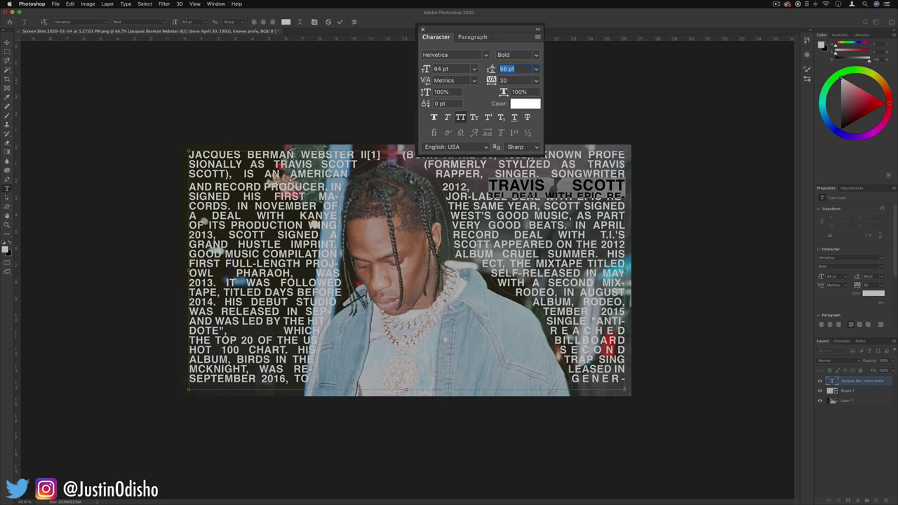
# Recolor the enlarged "Travis Scott" words to cyan, 00ffff
pyautogui.click(545, 184)
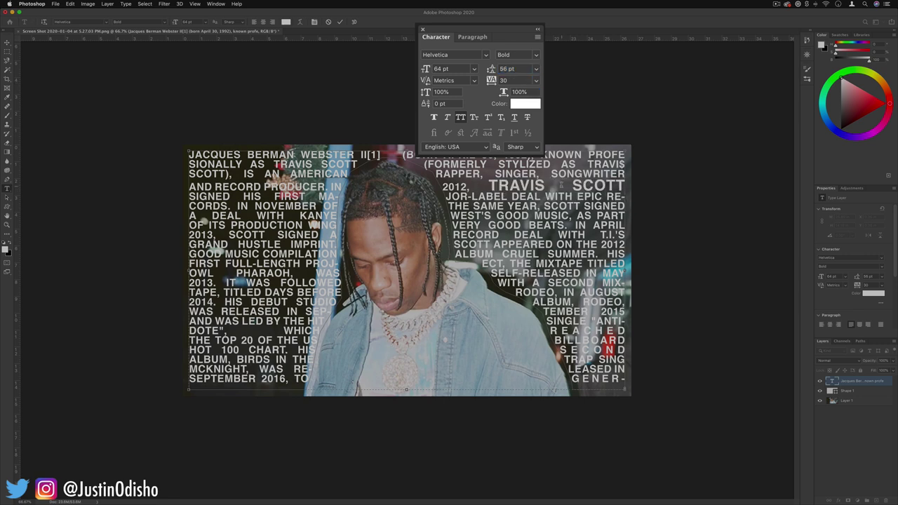
pyautogui.moveTo(489, 185); pyautogui.dragTo(625, 186)
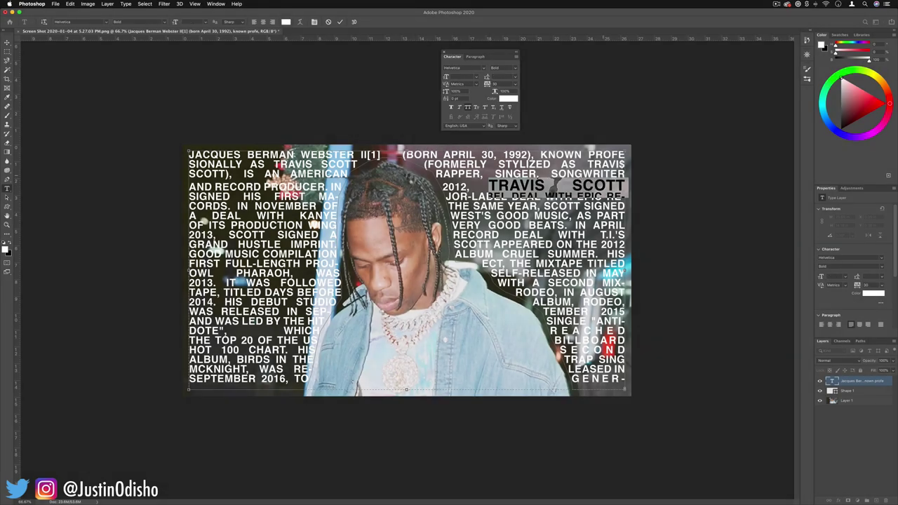
pyautogui.click(508, 98)
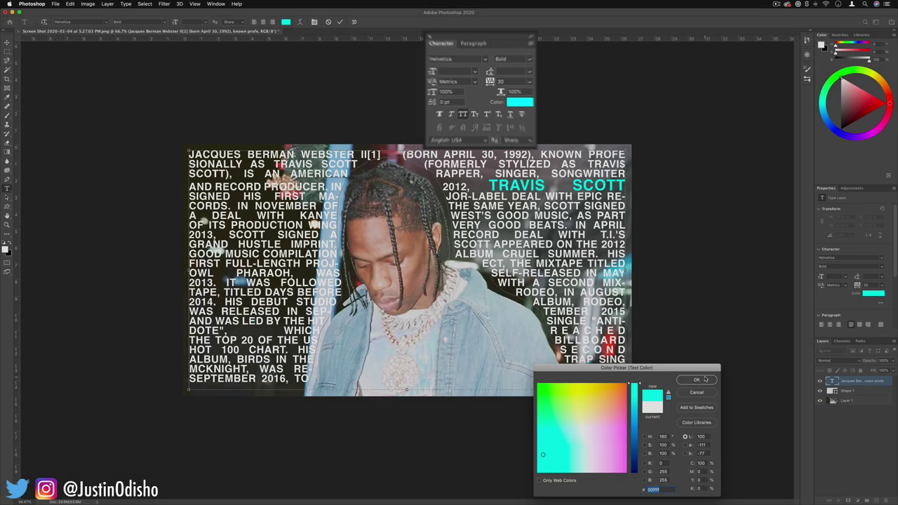
pyautogui.click(697, 380)
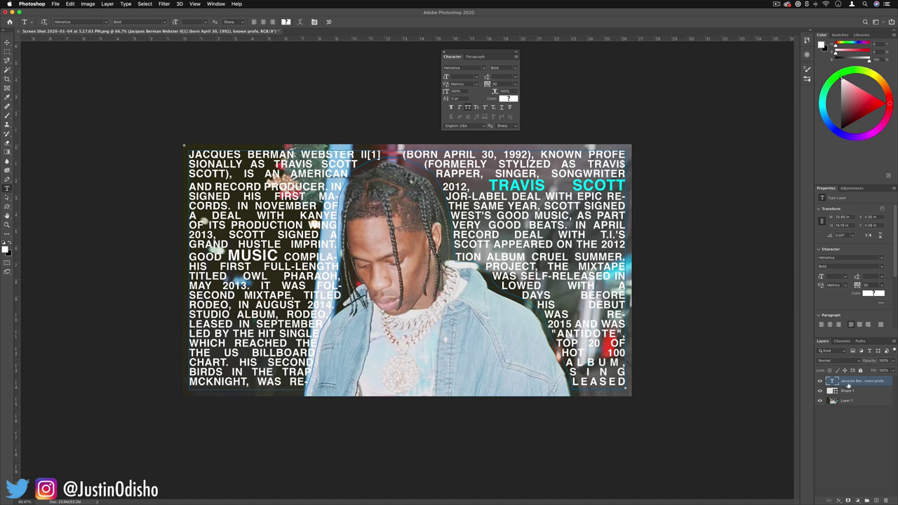
# Toggle the text layer's visibility, try its opacity setting and the Overlay blend mode, and return the blend mode to Normal
pyautogui.click(820, 381)
pyautogui.click(820, 381)
pyautogui.click(893, 361)
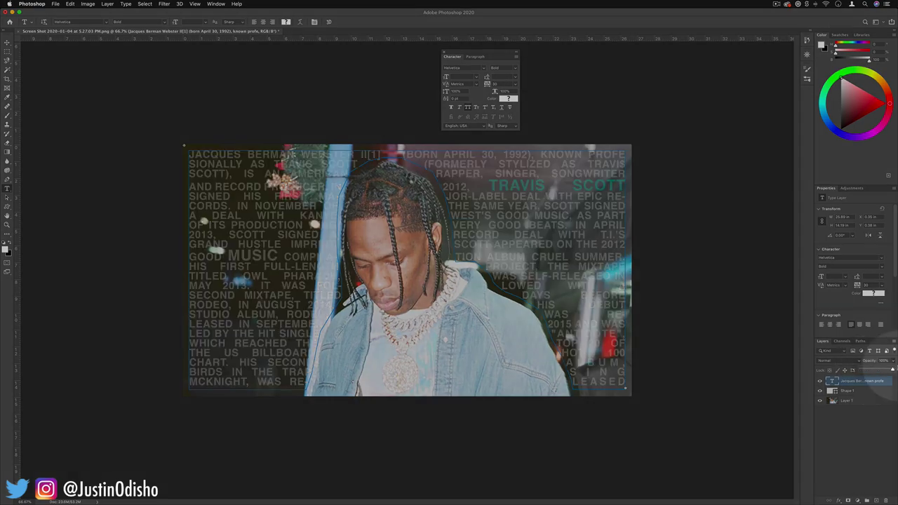
pyautogui.click(839, 361)
pyautogui.click(838, 437)
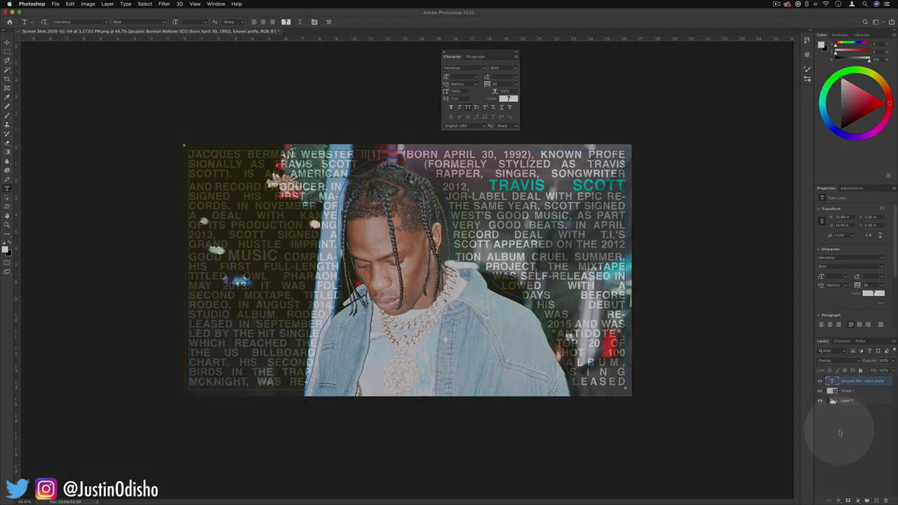
pyautogui.click(838, 361)
pyautogui.click(826, 287)
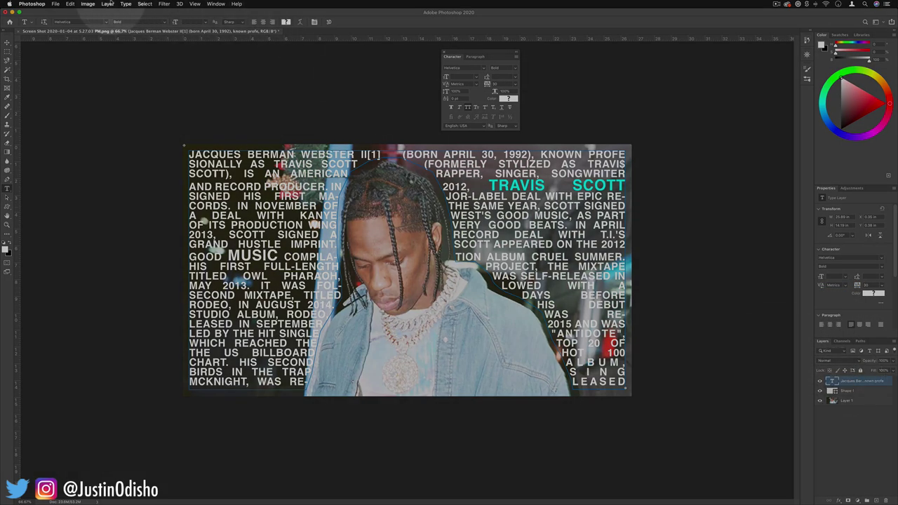
# Add a layer mask that reveals all to the biography text layer
pyautogui.click(108, 4)
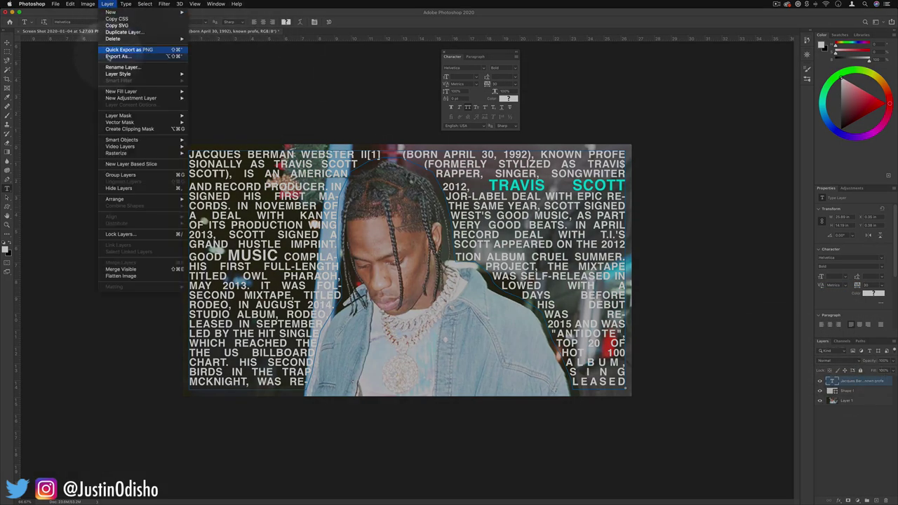
pyautogui.moveTo(169, 116)
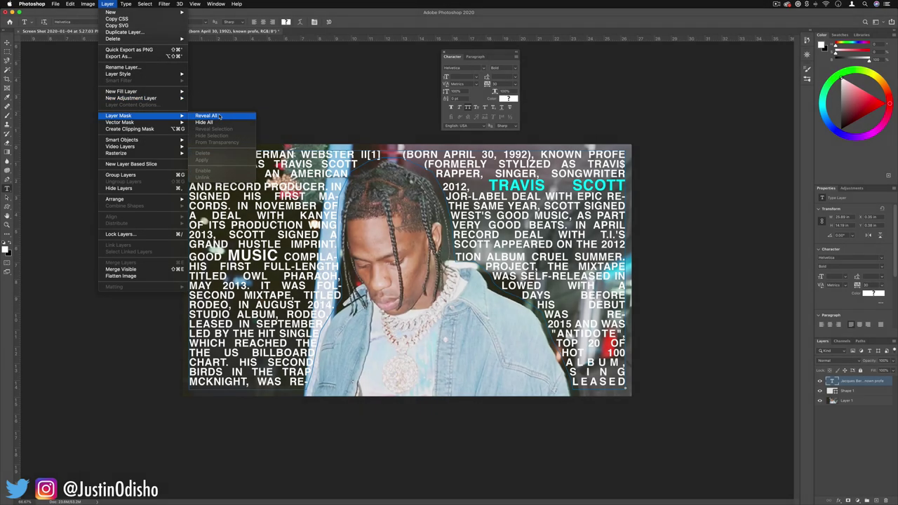
pyautogui.click(219, 116)
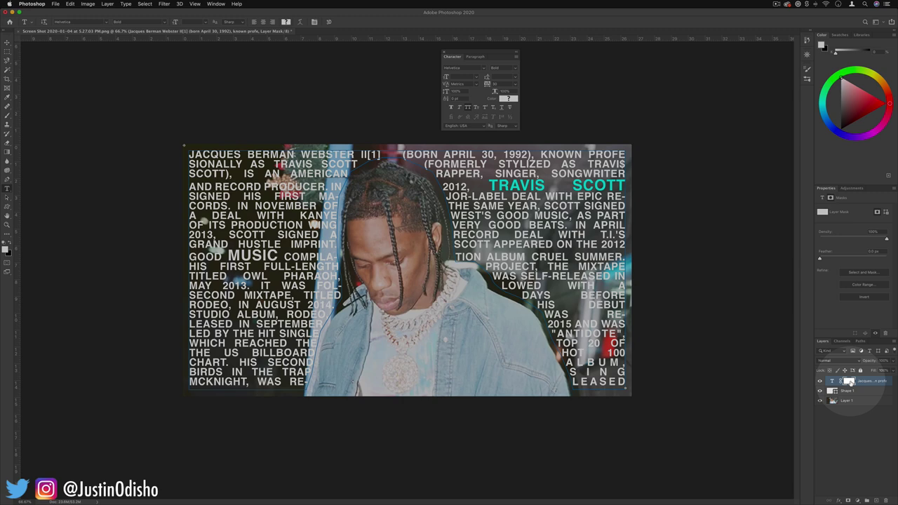
# Draw vertical white-to-black gradients on the text layer's mask so the biography fades out toward the bottom of the photo
pyautogui.click(7, 152)
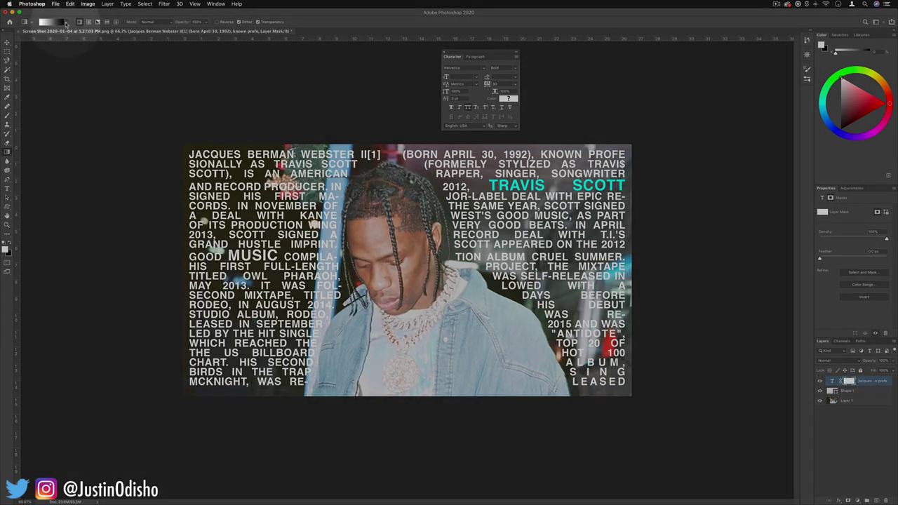
pyautogui.click(66, 22)
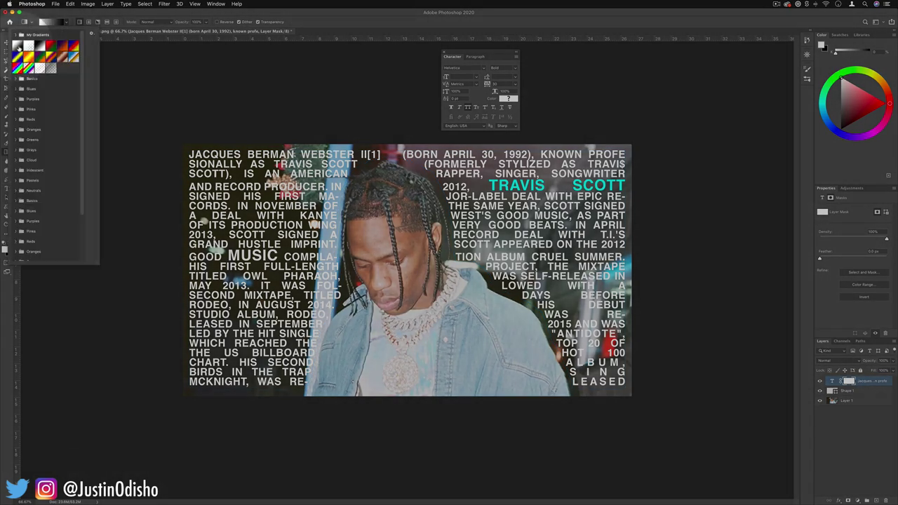
pyautogui.click(68, 22)
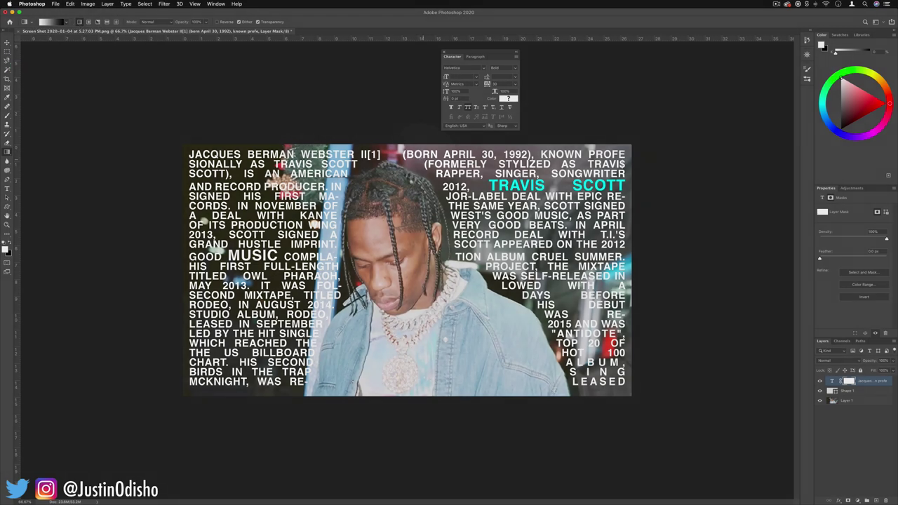
pyautogui.moveTo(418, 155); pyautogui.dragTo(427, 335)
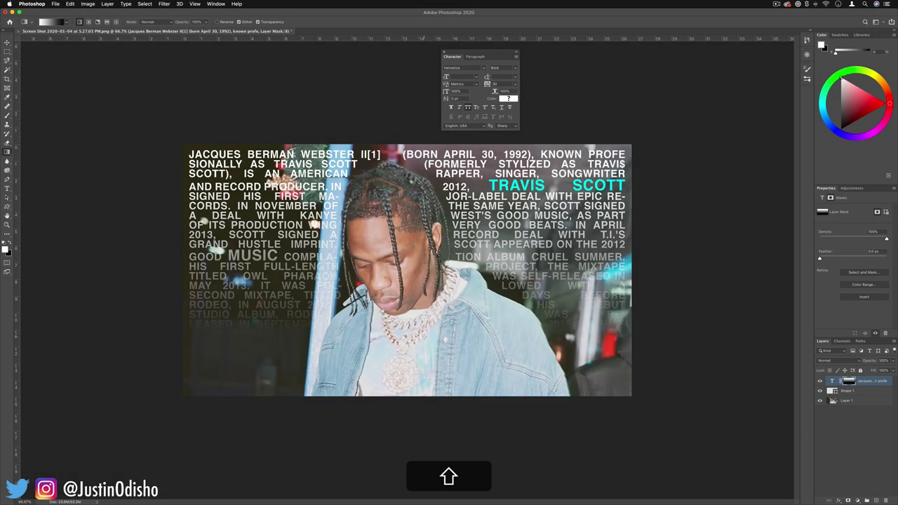
pyautogui.moveTo(411, 269); pyautogui.dragTo(412, 345)
pyautogui.moveTo(396, 261); pyautogui.dragTo(396, 373)
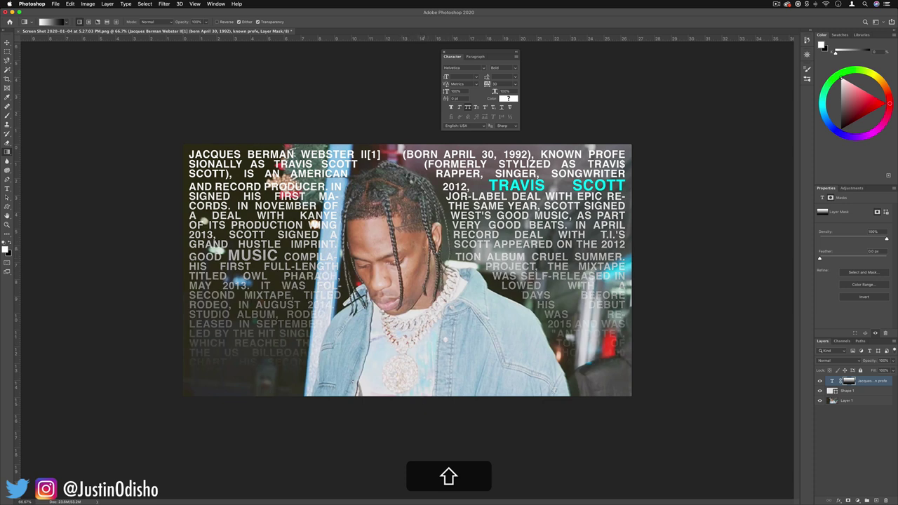
# Redraw the mask gradient as short horizontal transitions across the man's face, ending with only the text left of him revealed
pyautogui.moveTo(398, 263); pyautogui.dragTo(384, 262)
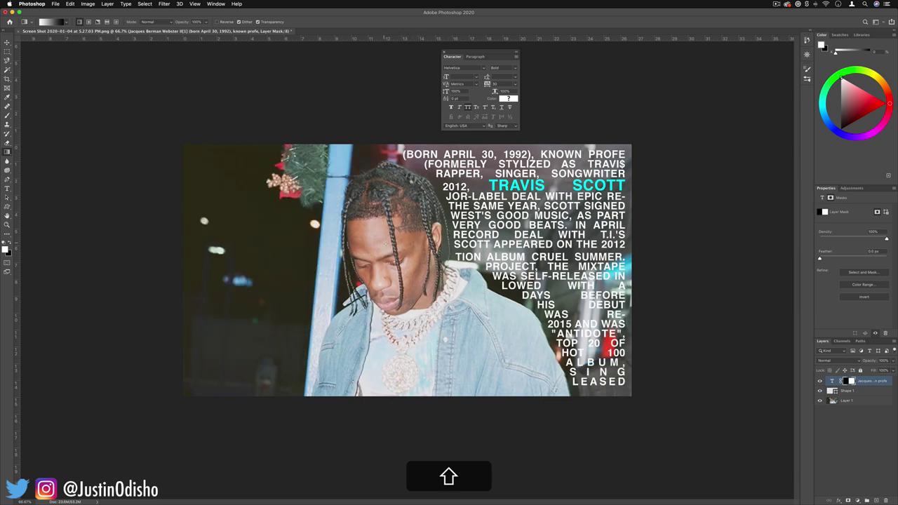
pyautogui.moveTo(385, 227); pyautogui.dragTo(404, 228)
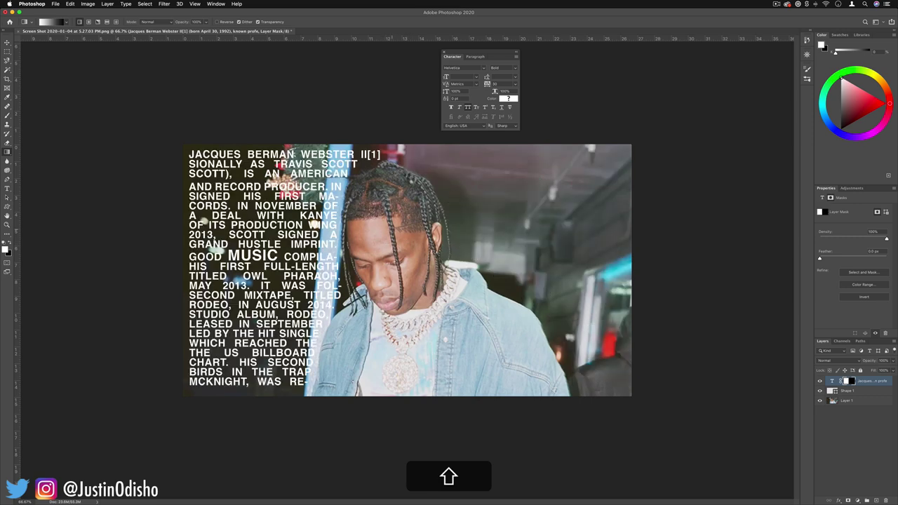